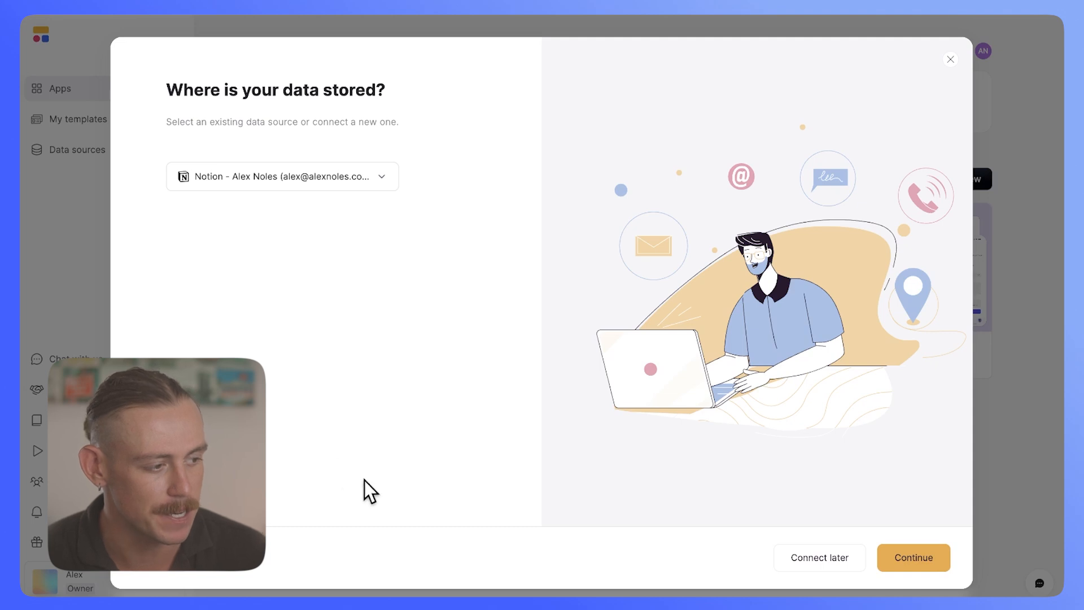
Postpone connecting a data source and open a preview of the Knowledge Base app.
left_click(819, 558)
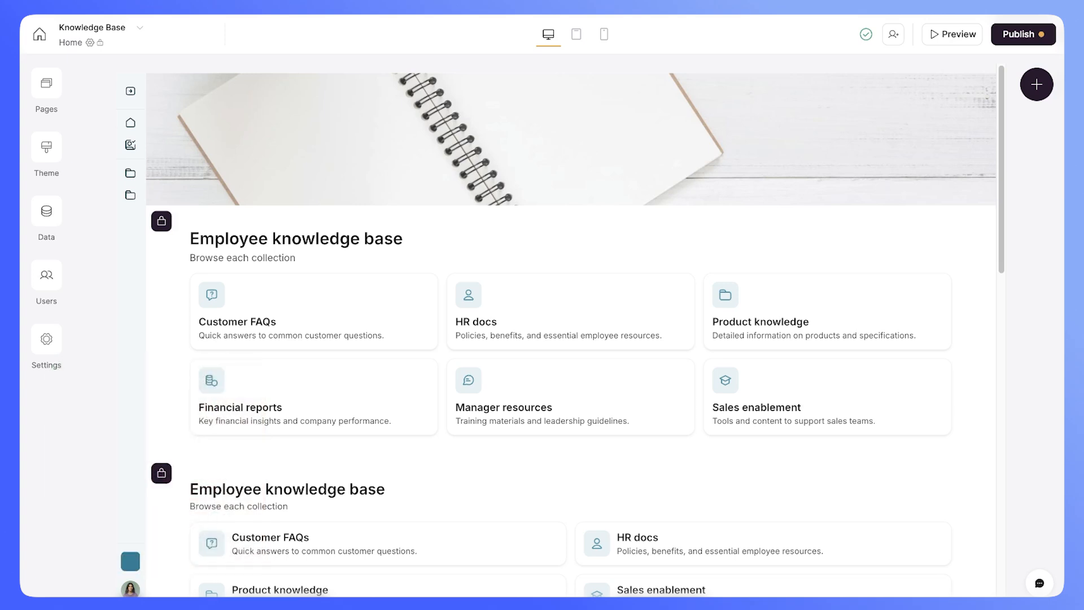
left_click(958, 34)
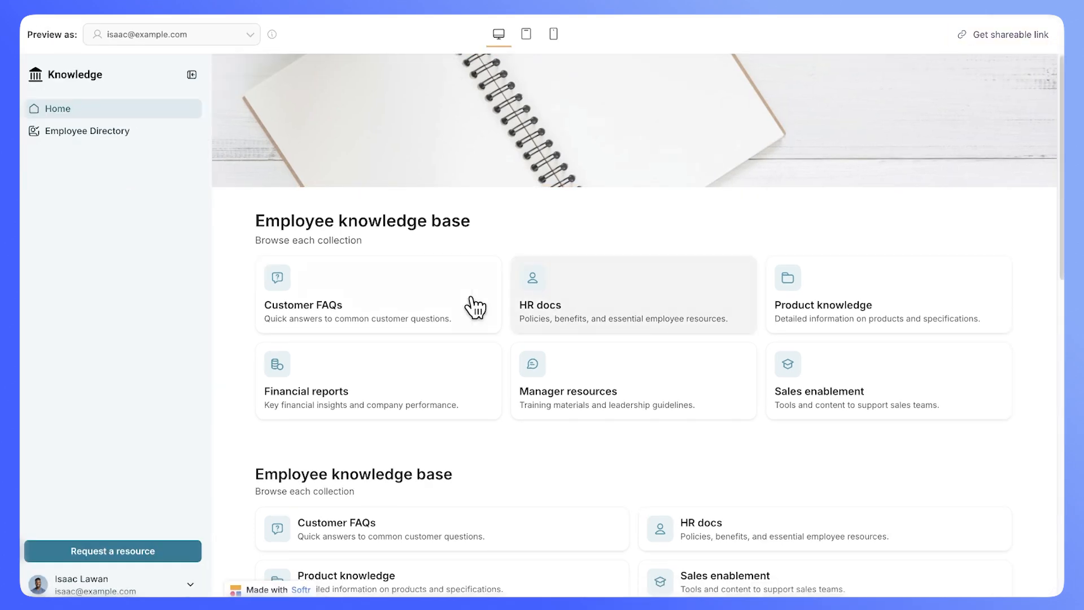
Look through the previewed app: view the HR docs collection, return to the home page and open the Request a resource page.
scroll(415, 319, "down", 1)
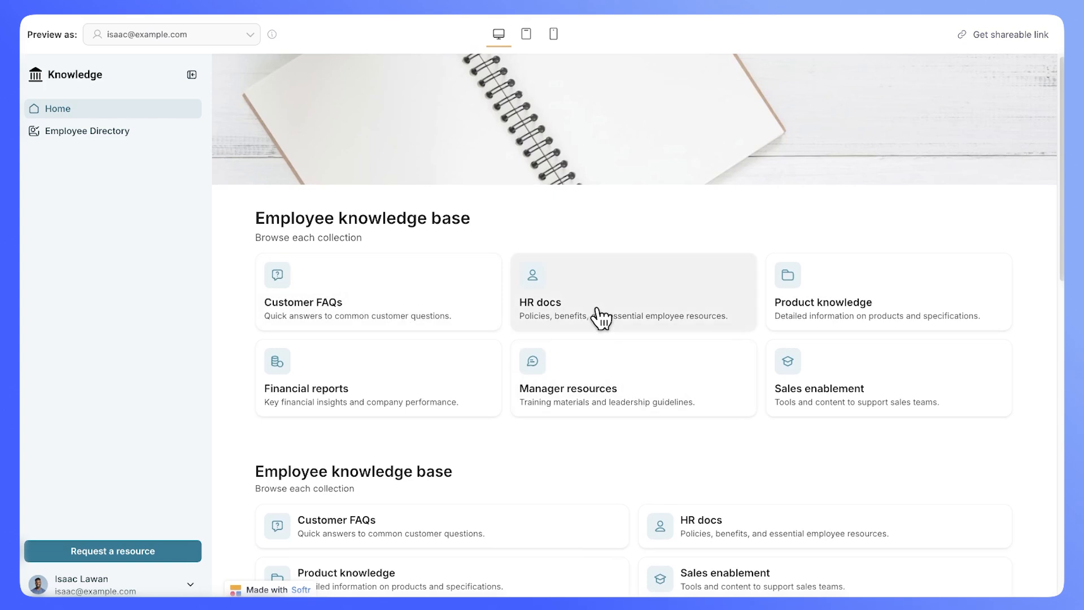
left_click(600, 319)
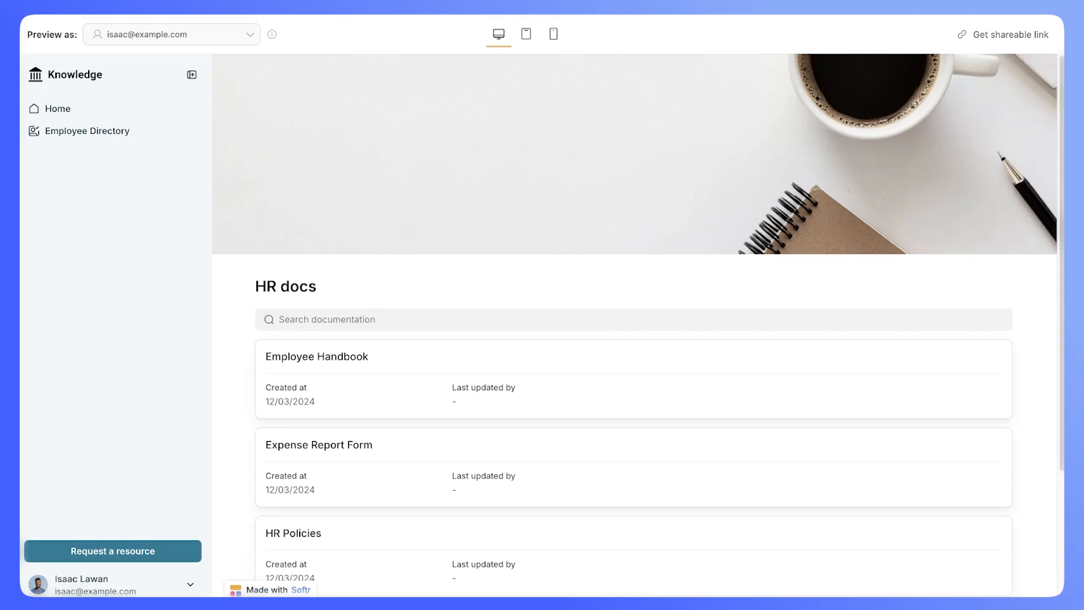
left_click(58, 111)
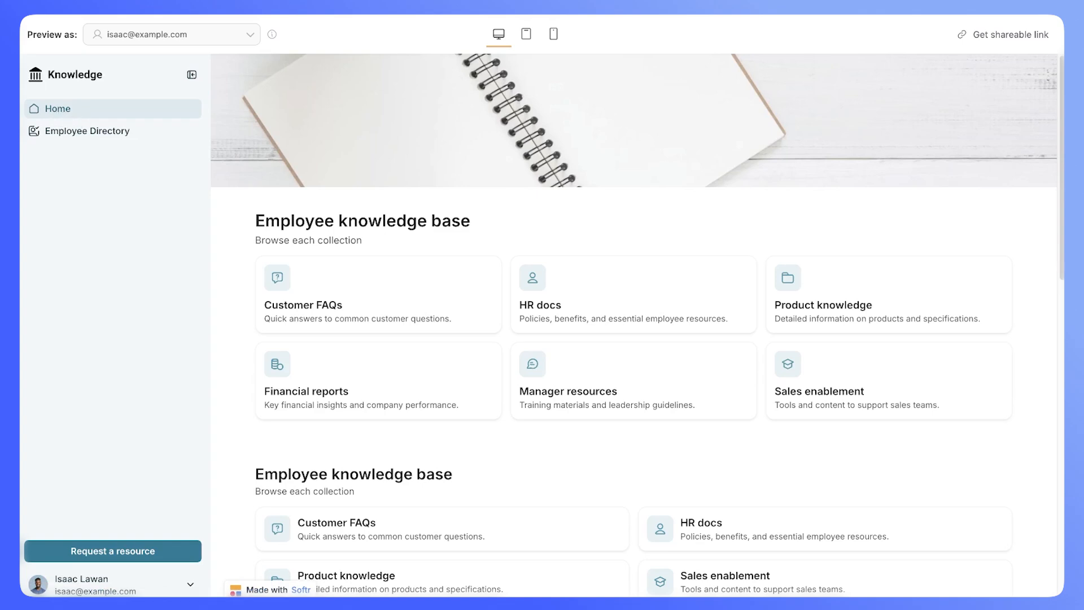
left_click(172, 552)
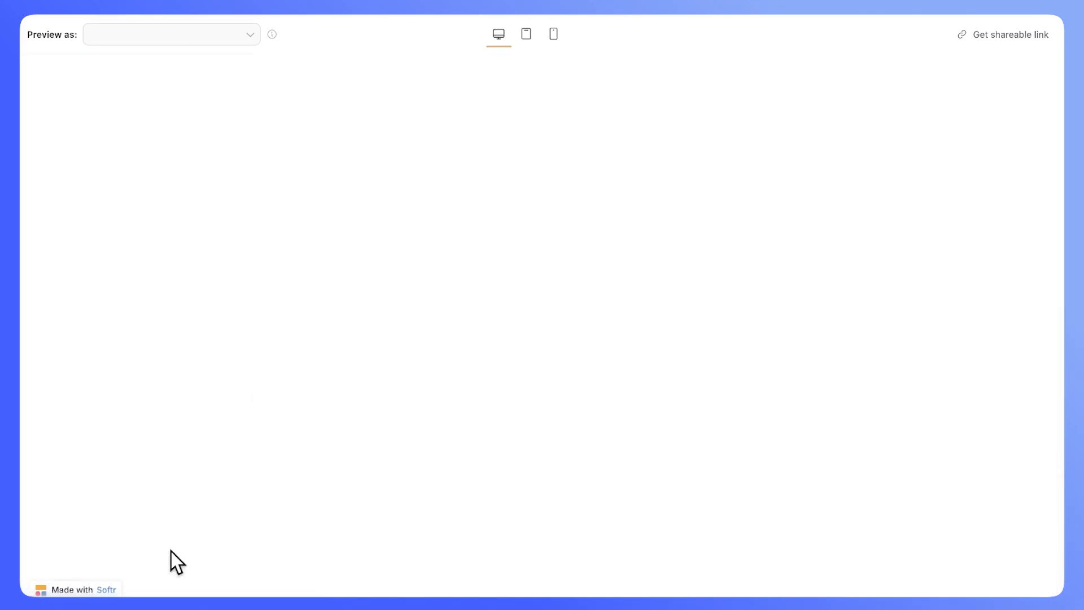
left_click(802, 312)
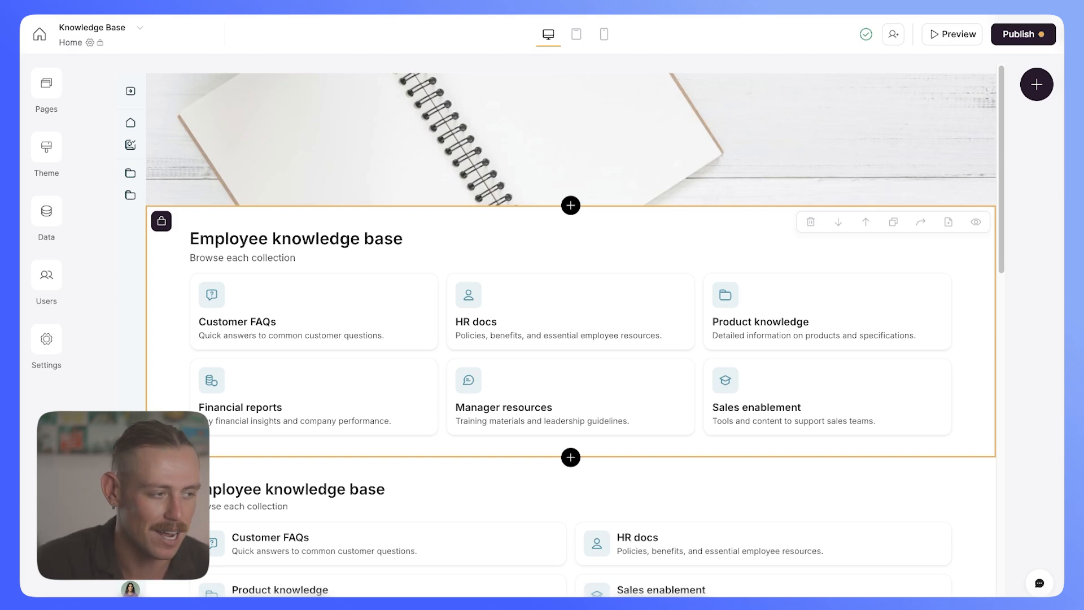
Select the first Latest articles list block and copy its template data to Airtable as the data source.
scroll(570, 330, "down", 5)
left_click(571, 489)
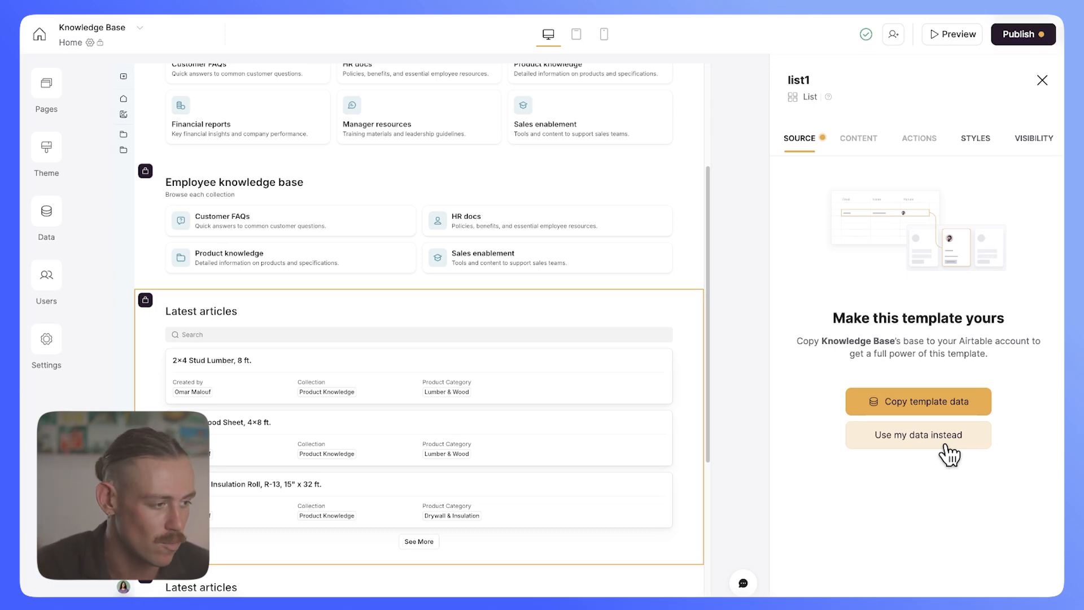
left_click(976, 401)
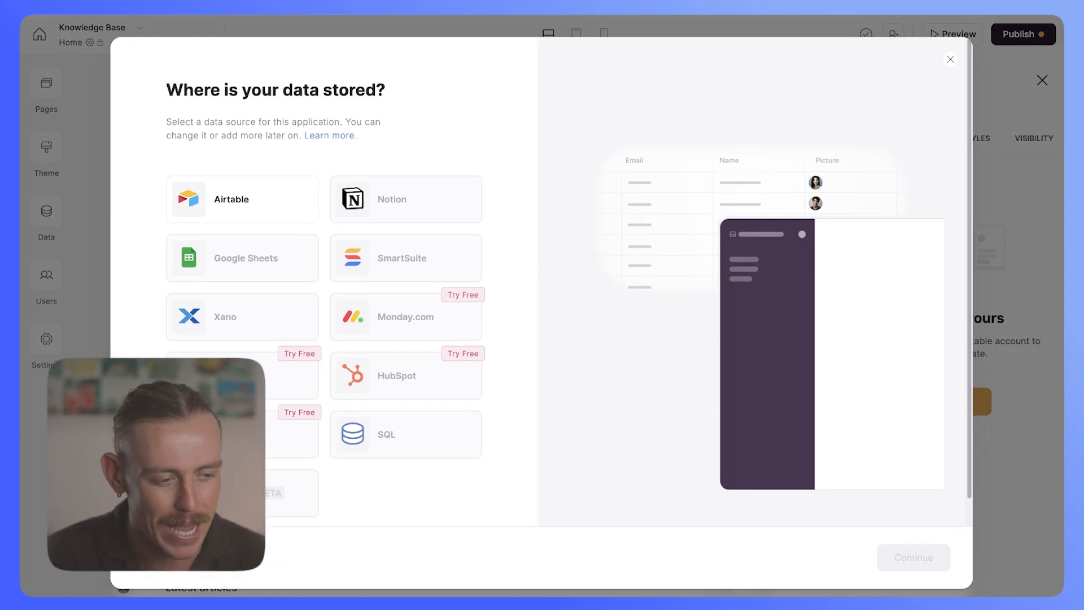
left_click(296, 224)
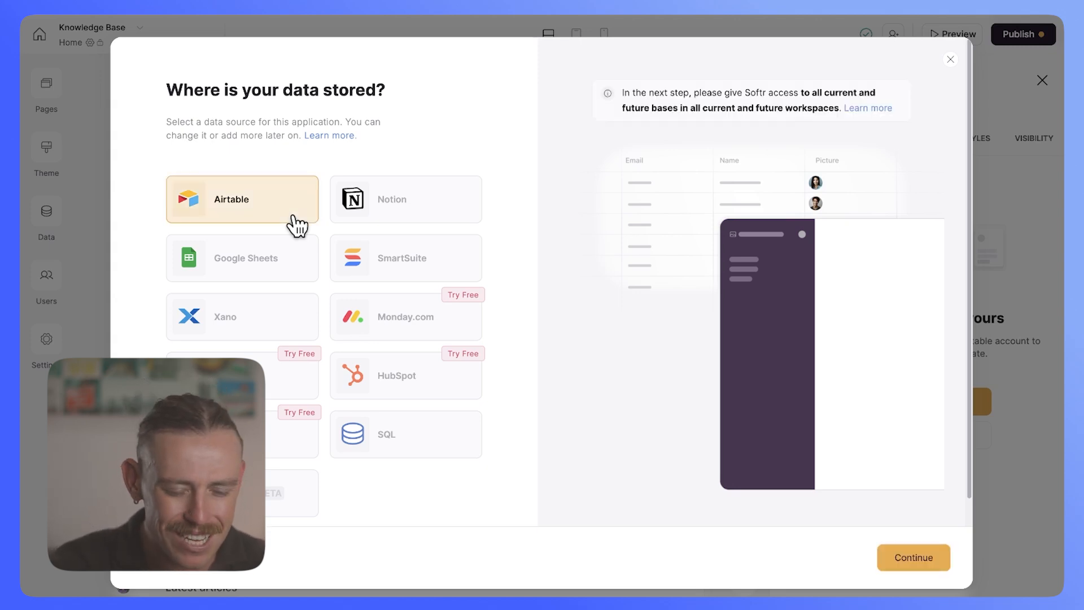
left_click(910, 565)
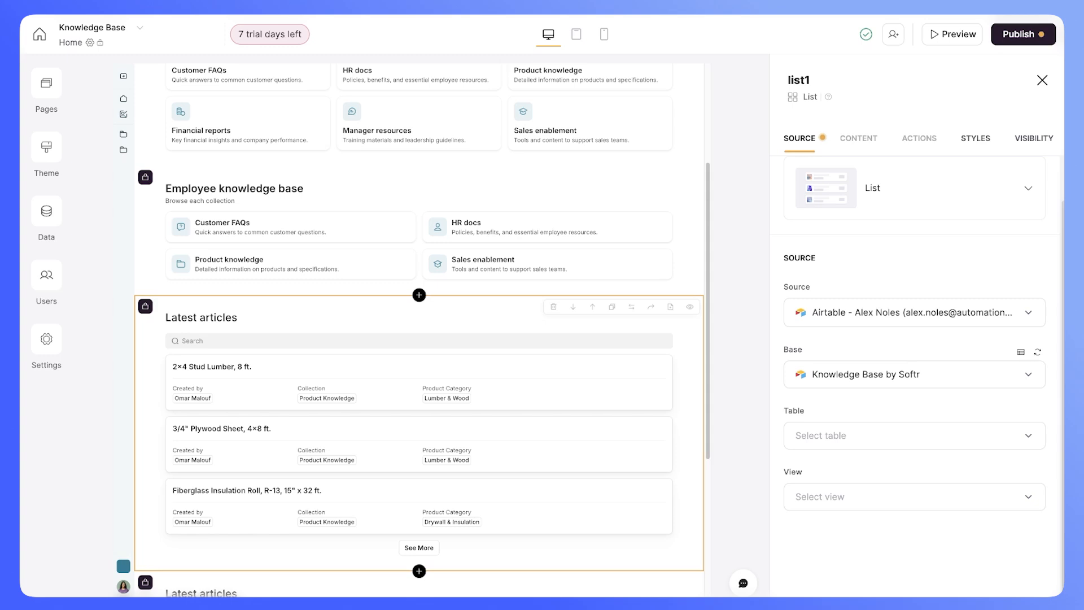
Switch to Airtable and examine the records in the Content table of the Knowledge Base by Softr base.
scroll(419, 327, "down", 1)
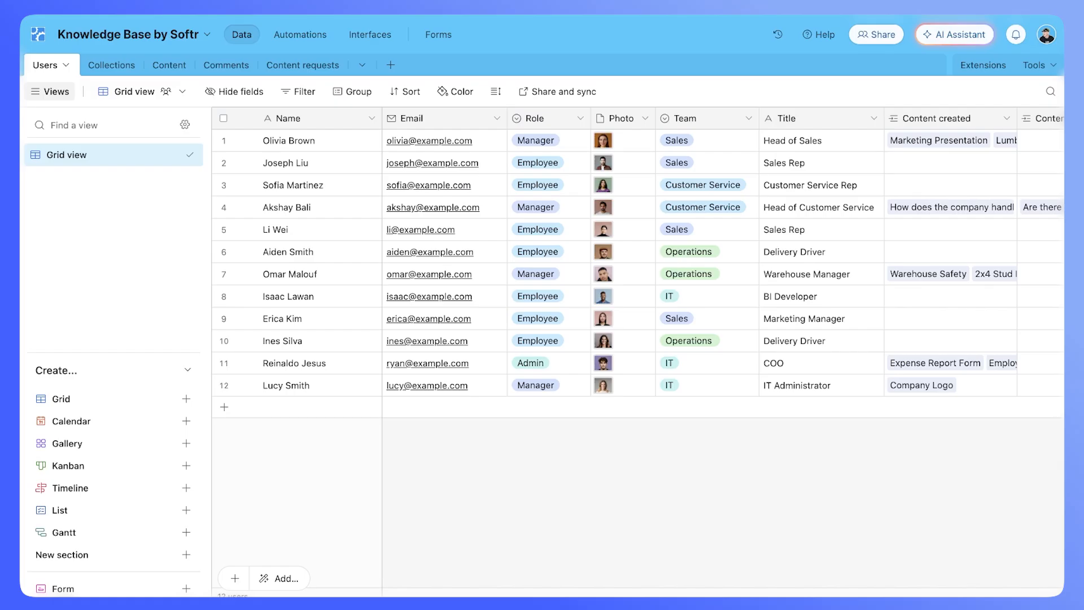
left_click(162, 67)
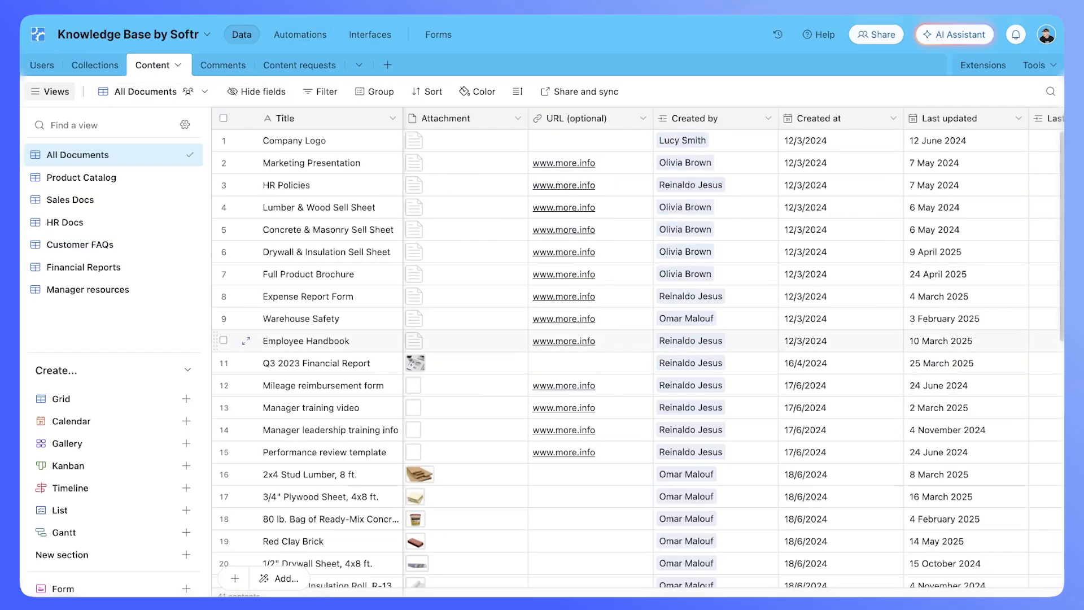
scroll(639, 361, "down", 2)
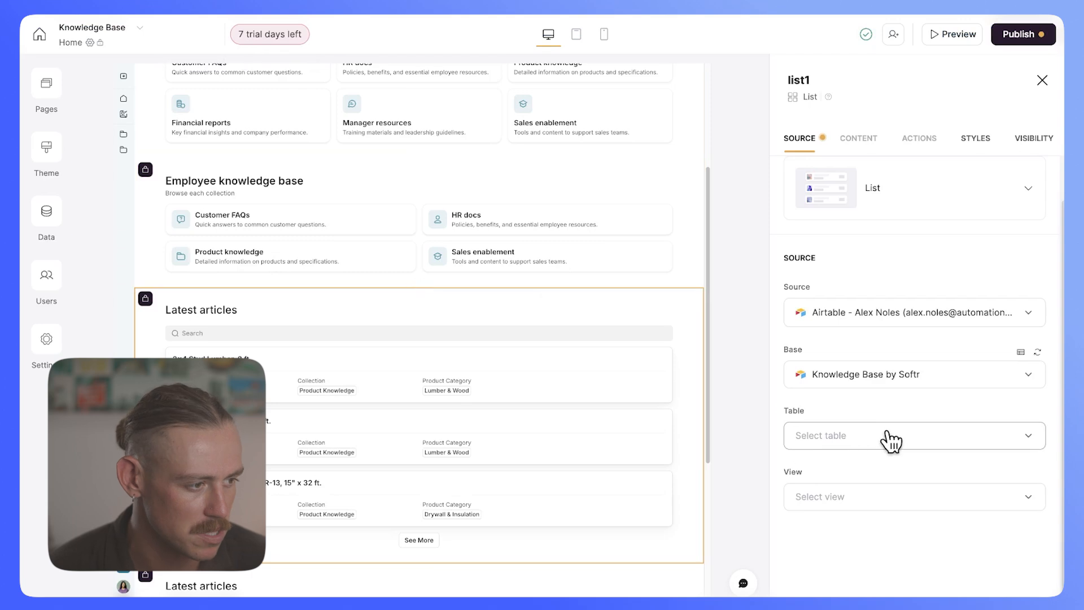
In Softr, link the Latest articles list to the Content table and its All Documents view.
left_click(892, 441)
left_click(881, 341)
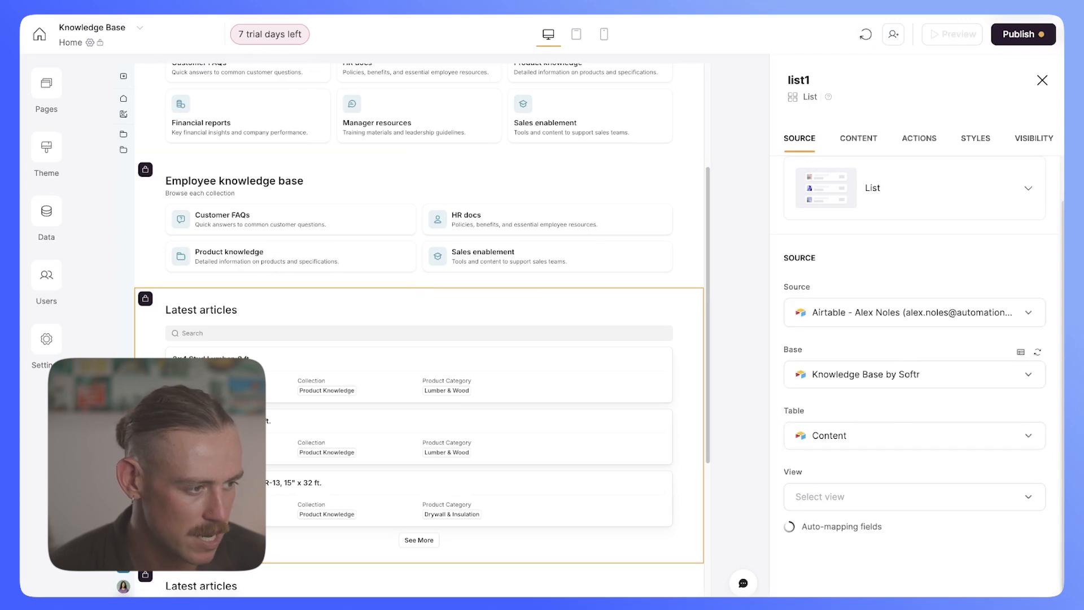
scroll(898, 430, "down", 3)
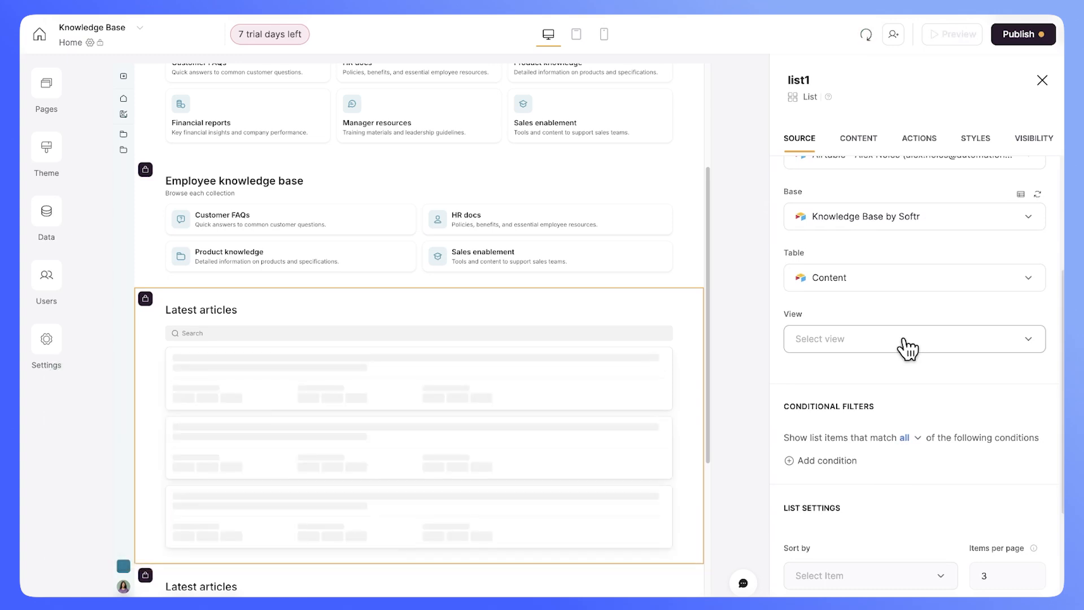
left_click(907, 344)
left_click(907, 344)
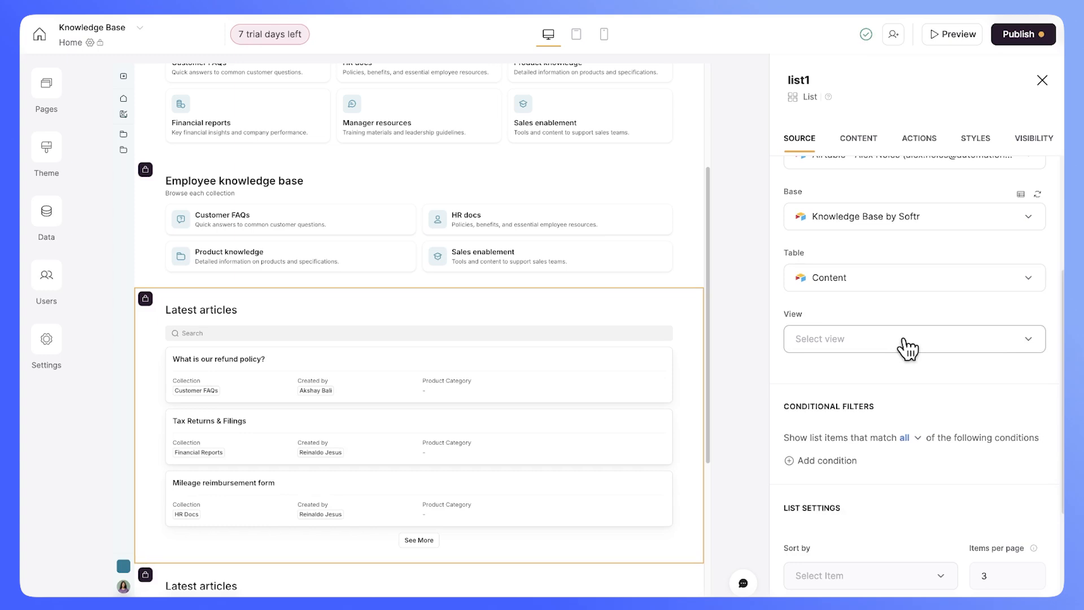
left_click(908, 346)
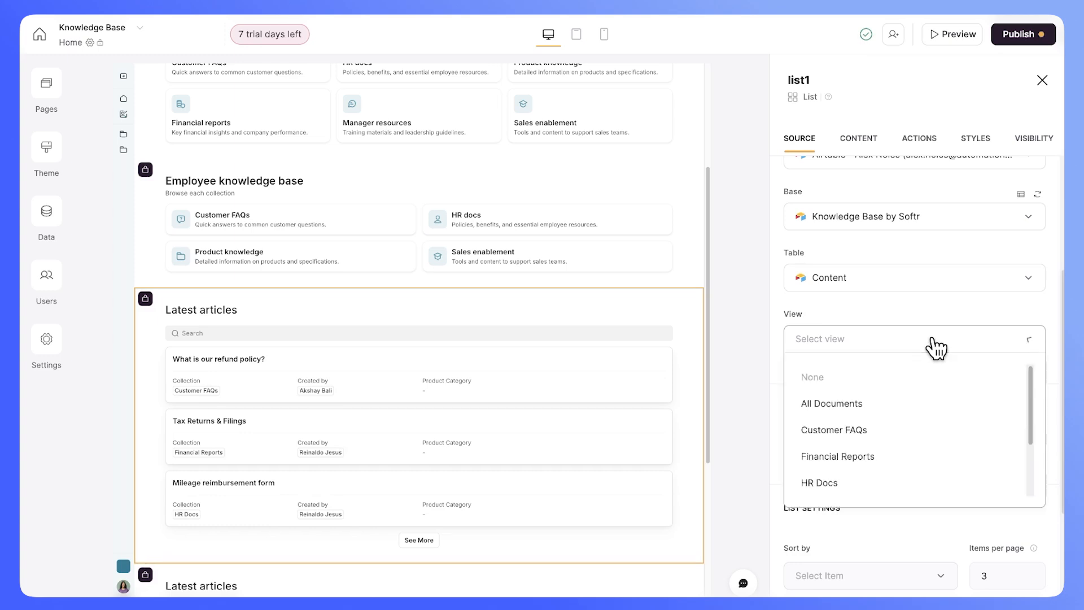
left_click(877, 405)
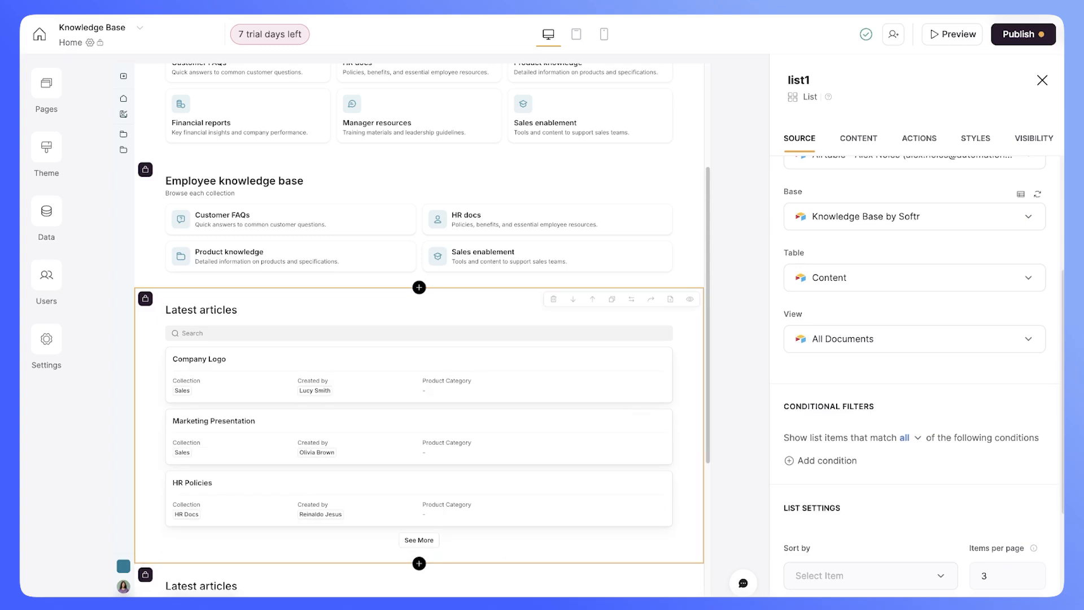
Check the Sales Docs view in Airtable, and set the Latest articles list's view to Sales Docs in Softr.
scroll(920, 450, "down", 3)
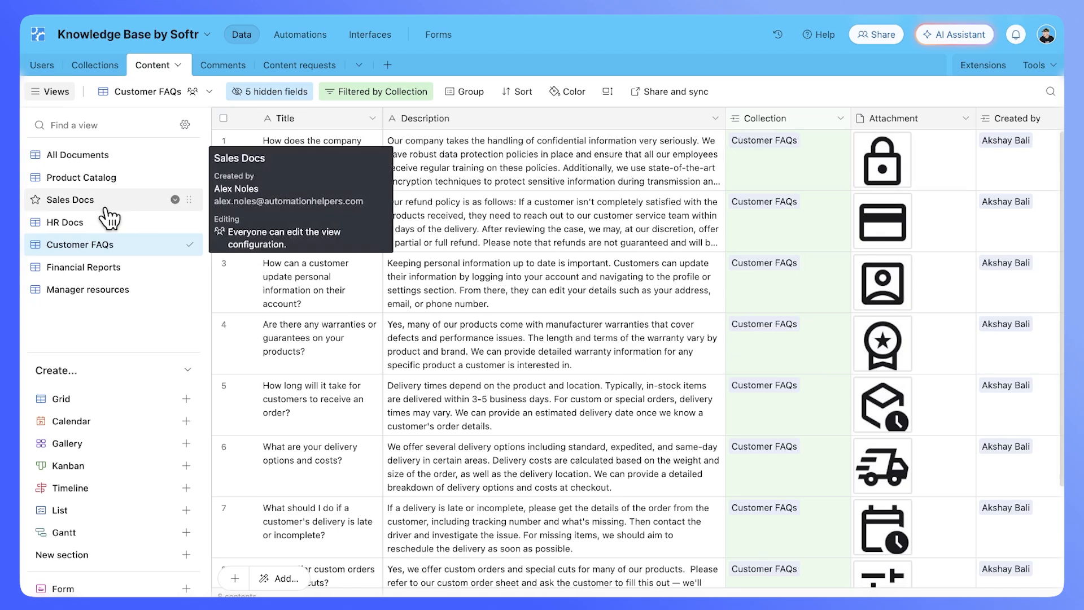
left_click(105, 208)
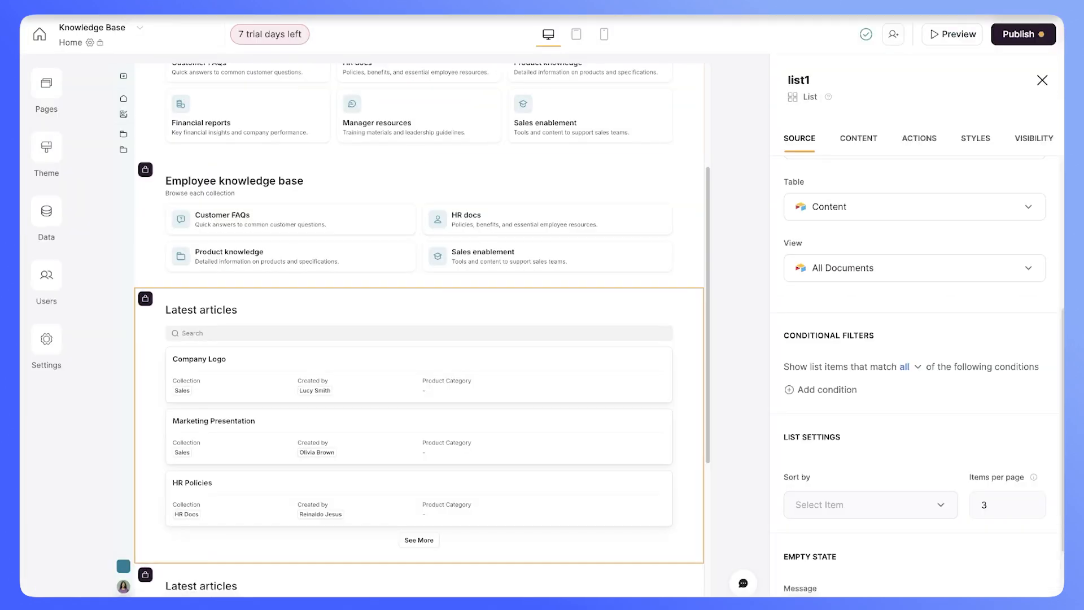
scroll(616, 319, "down", 2)
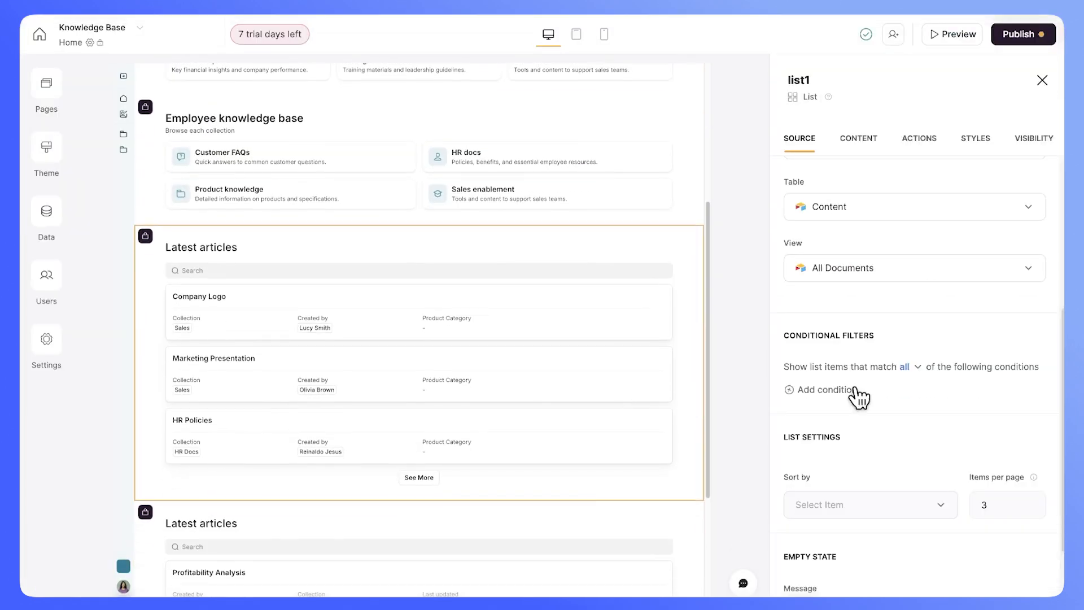
scroll(854, 399, "down", 2)
scroll(855, 399, "up", 6)
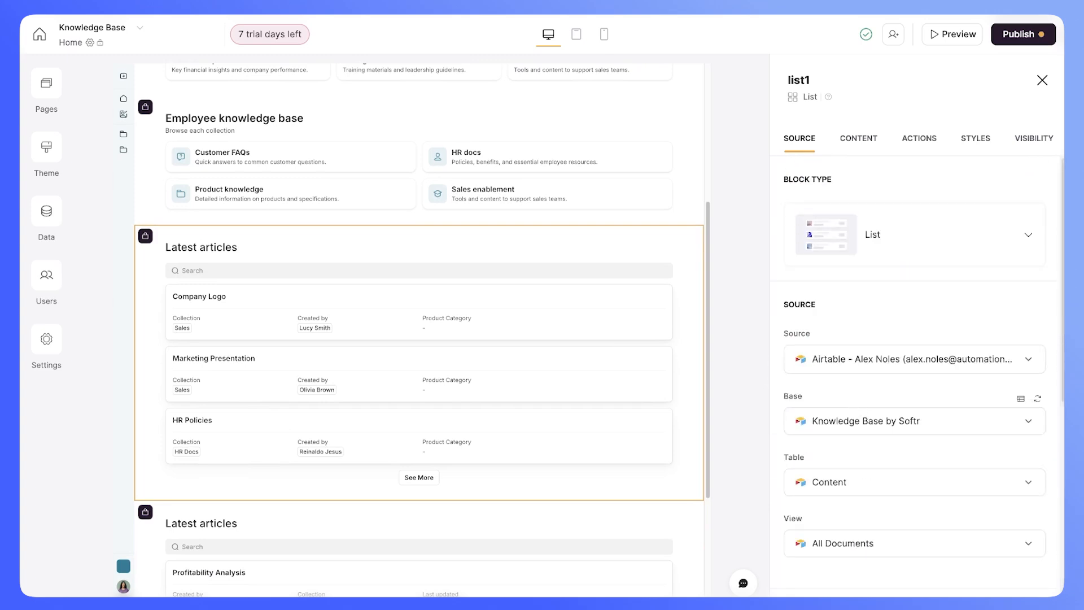
scroll(903, 351, "down", 4)
left_click(892, 328)
scroll(876, 383, "down", 3)
left_click(860, 460)
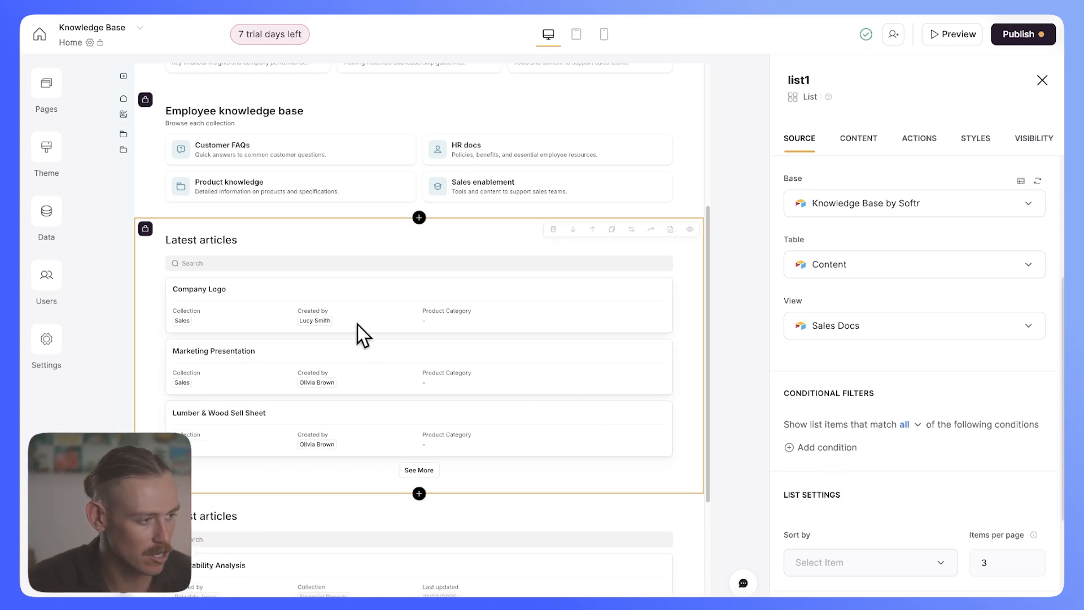
Add a conditional filter on the Created by field to the Latest articles list.
scroll(963, 416, "down", 2)
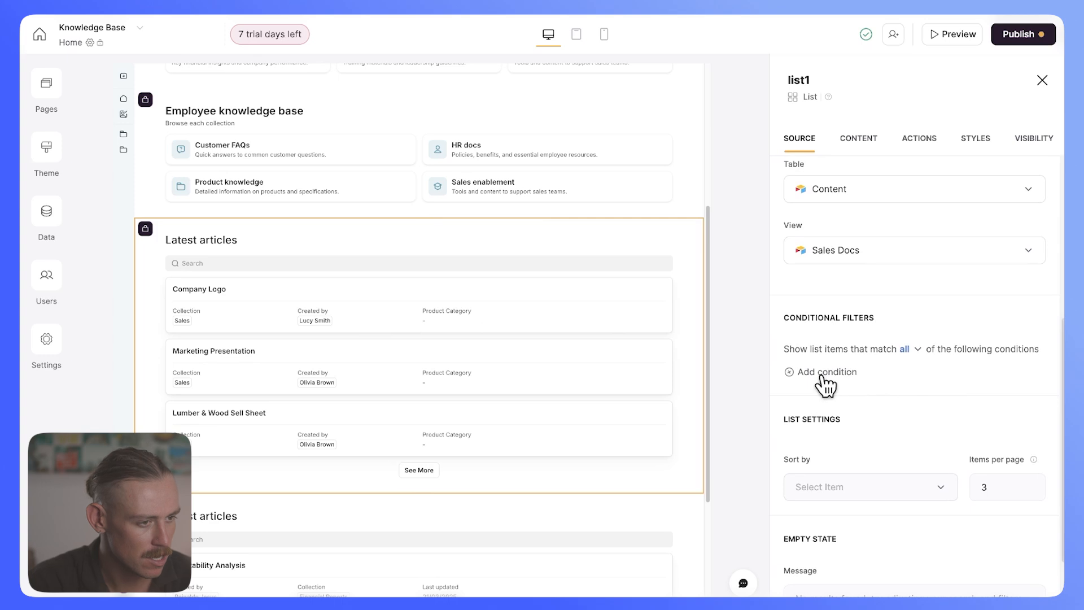
left_click(823, 377)
left_click(894, 405)
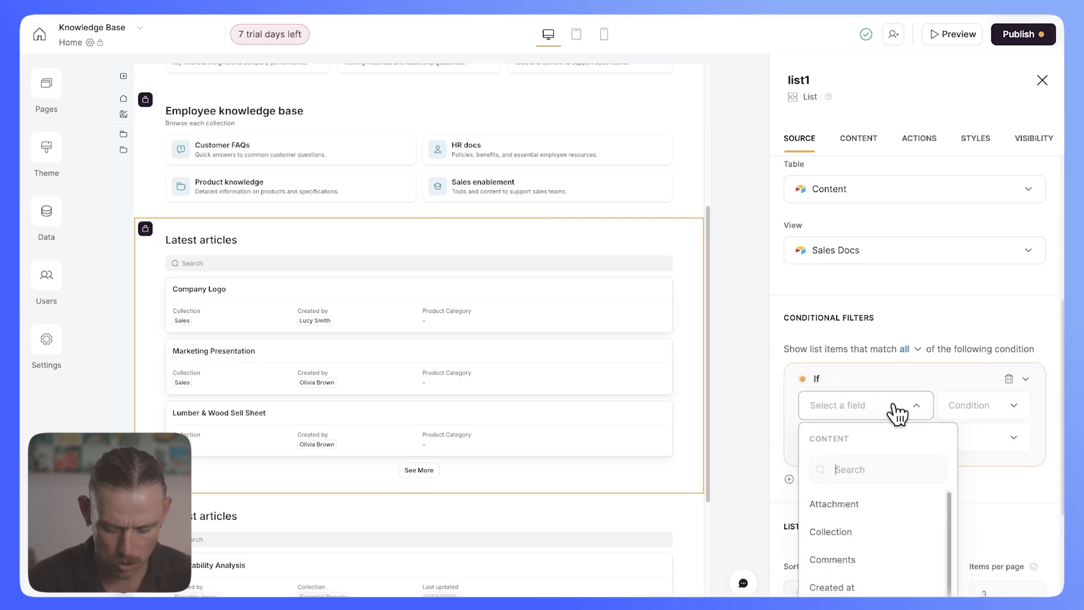
type("cr")
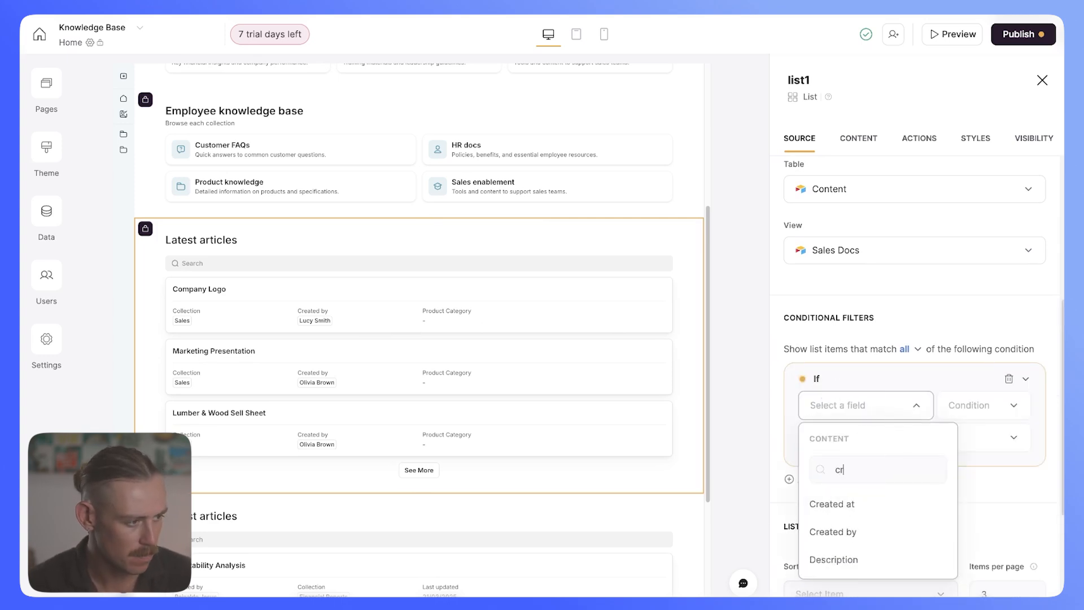
type("eat")
left_click(863, 532)
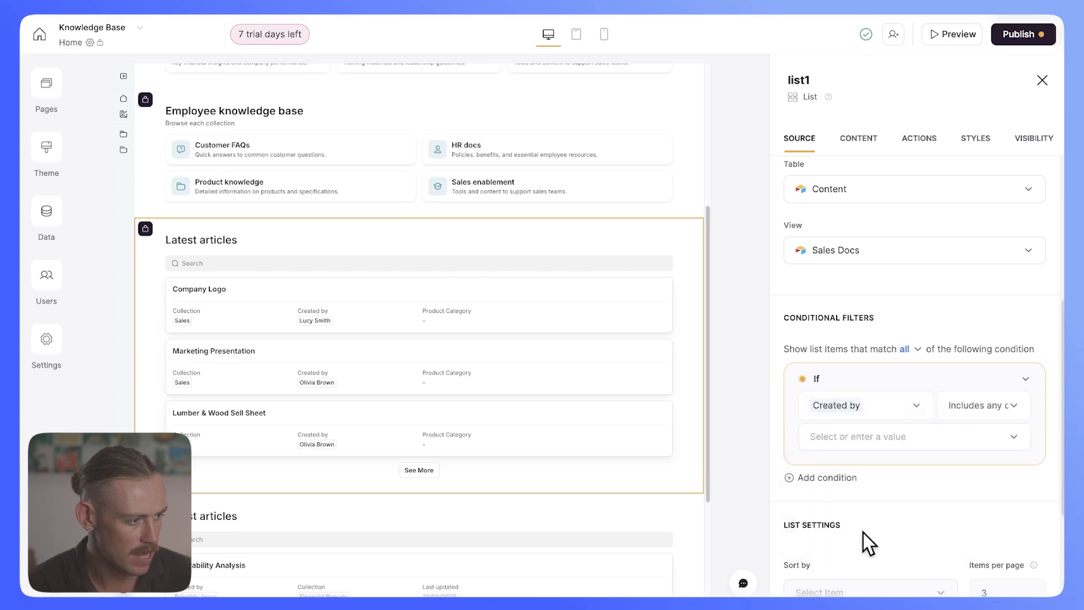
Set the Created by filter to Includes exactly and add the full name of the Company Logo article's creator as a custom value.
left_click(1010, 412)
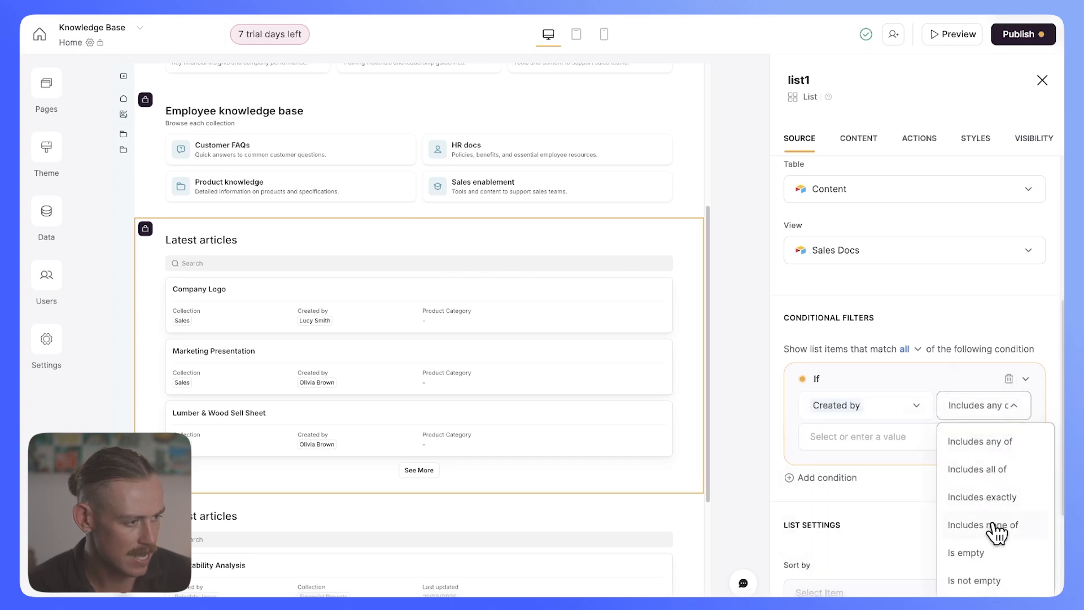
left_click(1014, 498)
left_click(899, 444)
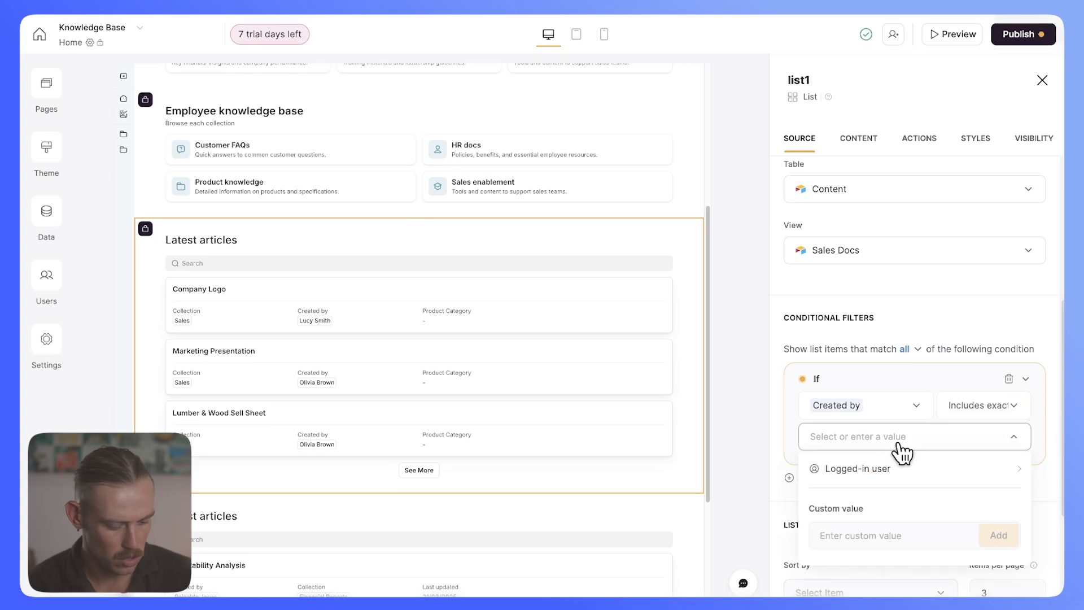
type("L")
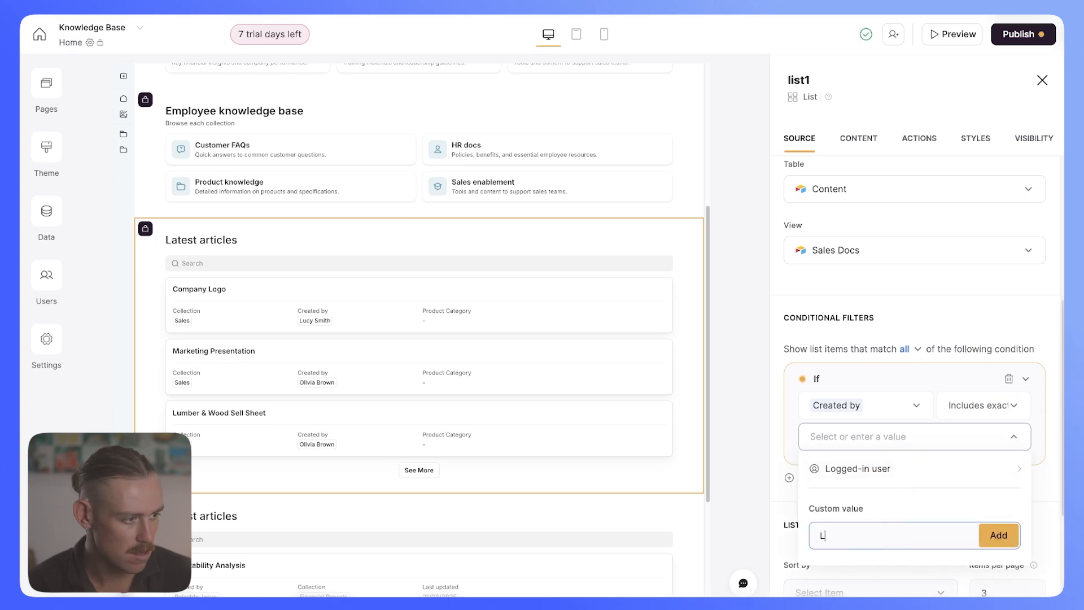
type("ucy Smith")
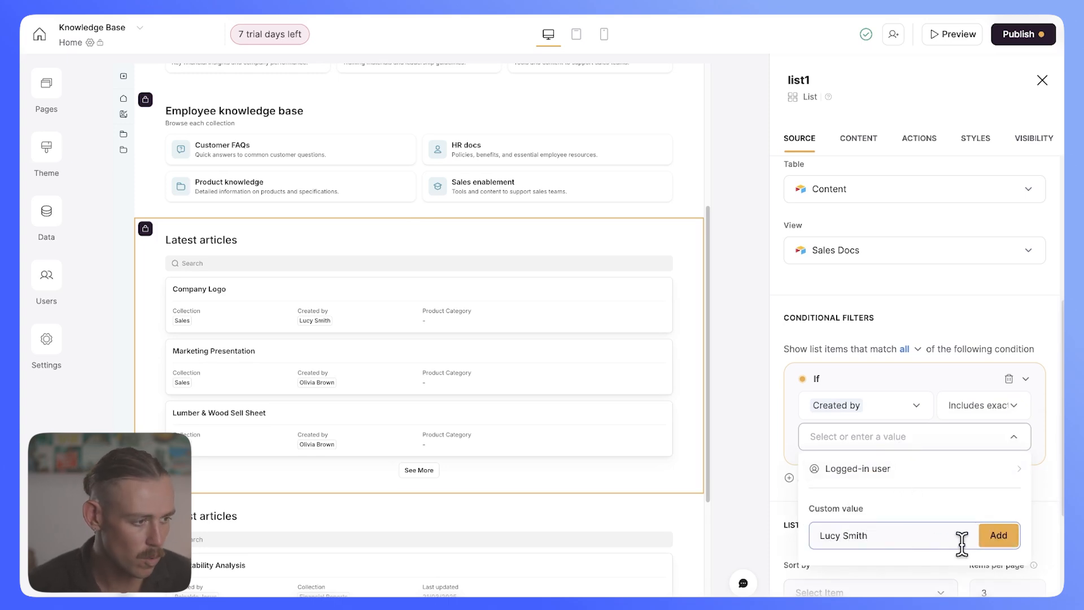
left_click(997, 536)
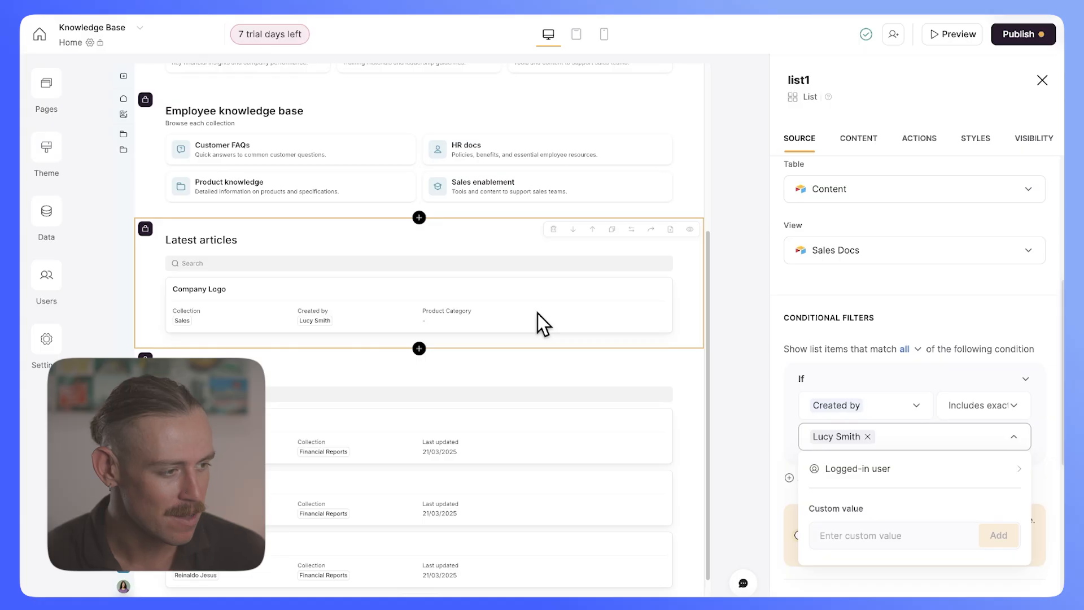
Remove the custom name from the Created by filter and browse the logged-in user fields offered as values.
left_click(869, 436)
left_click(885, 471)
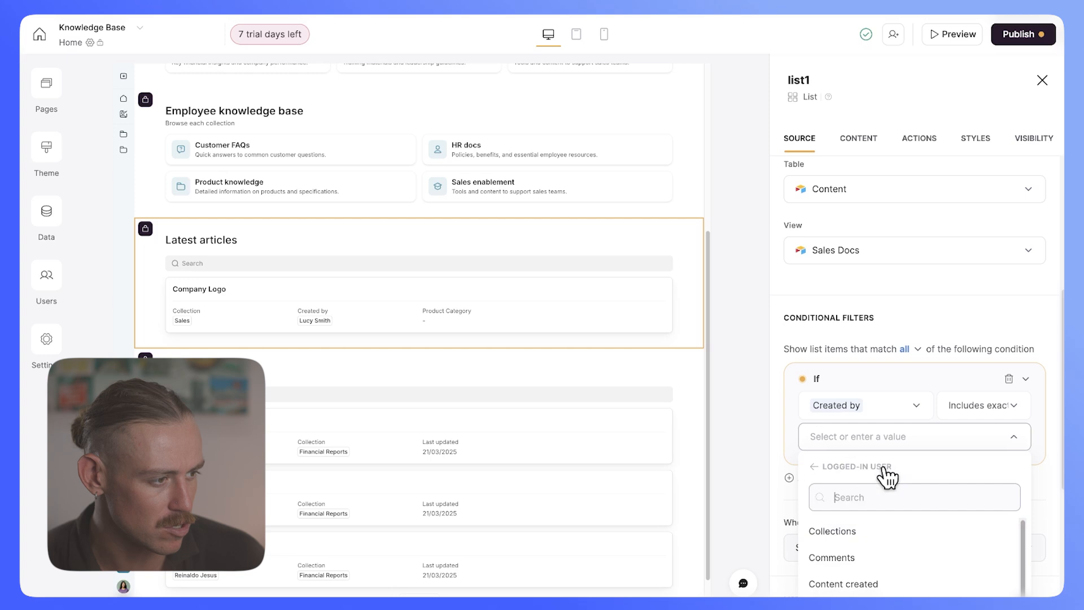
scroll(912, 485, "down", 2)
scroll(910, 480, "up", 1)
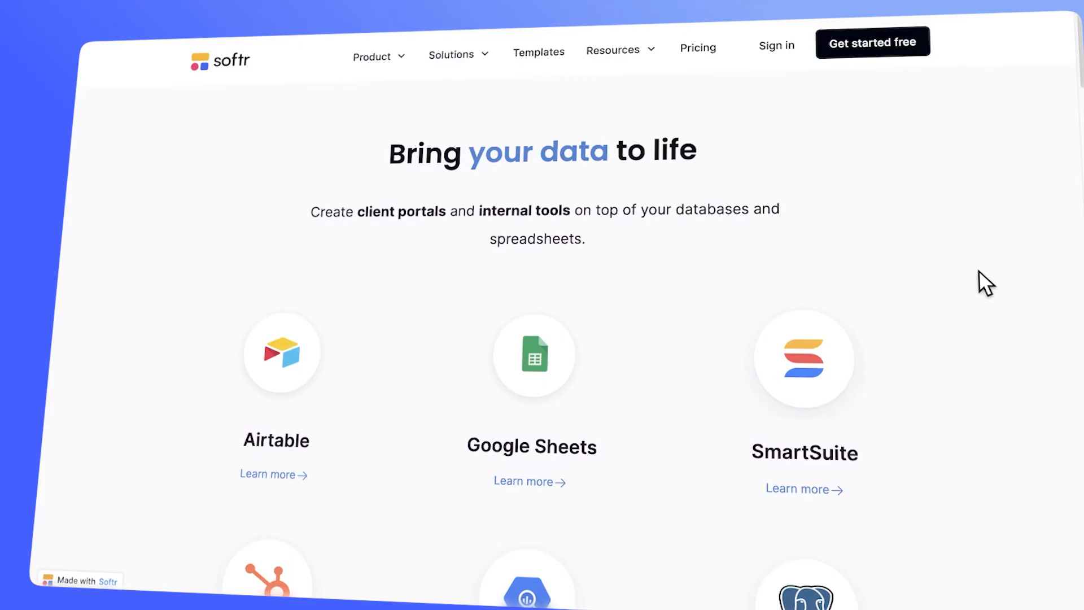
Examine the data sources Softr supports on its website, from Airtable and Google Sheets through Notion and REST API.
scroll(979, 270, "down", 4)
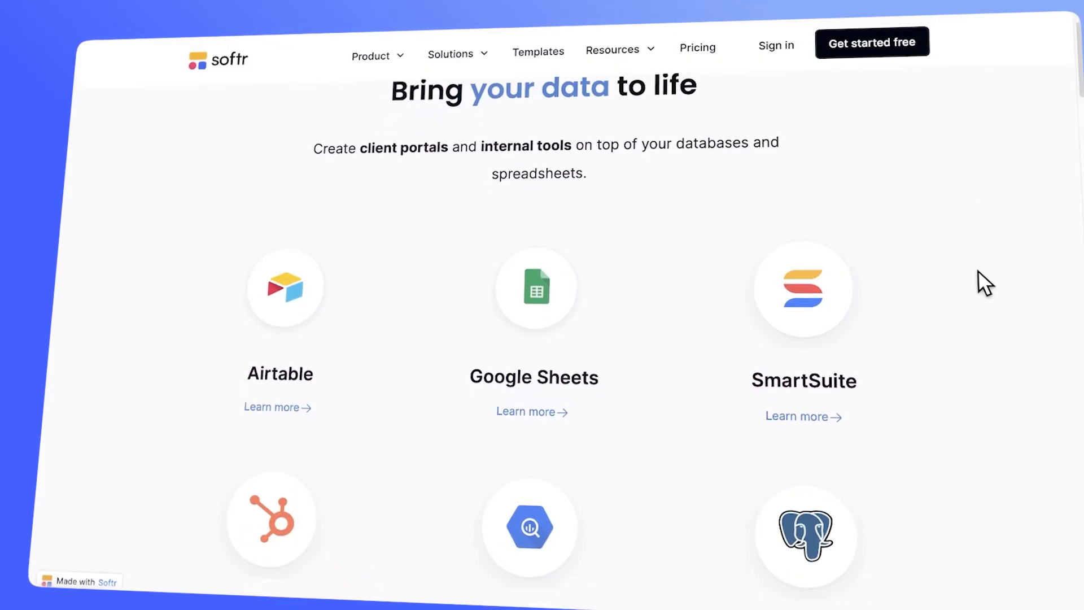
scroll(973, 286, "down", 4)
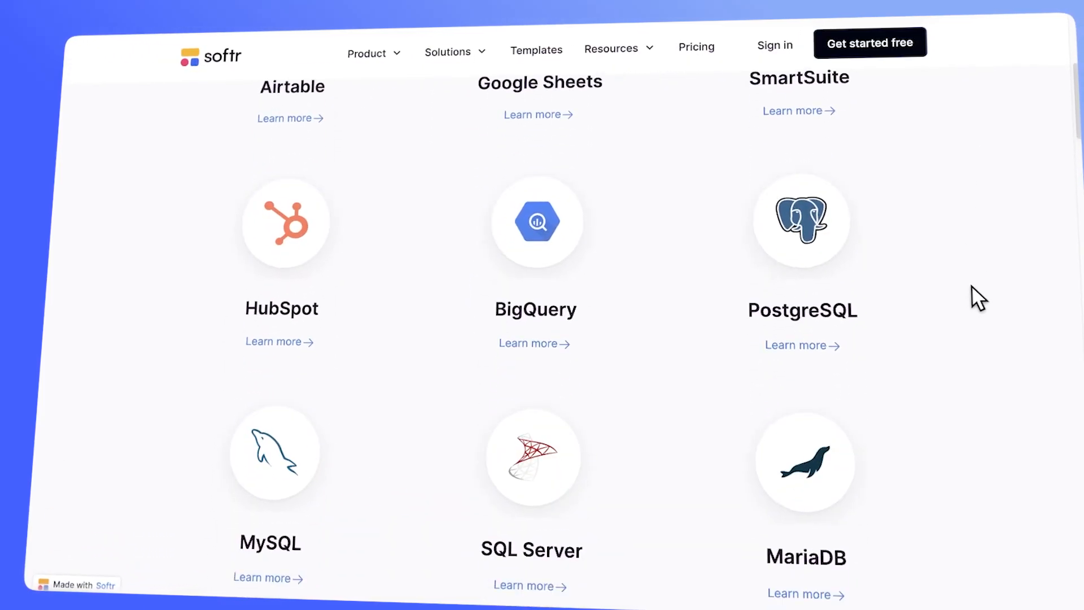
scroll(949, 323, "down", 2)
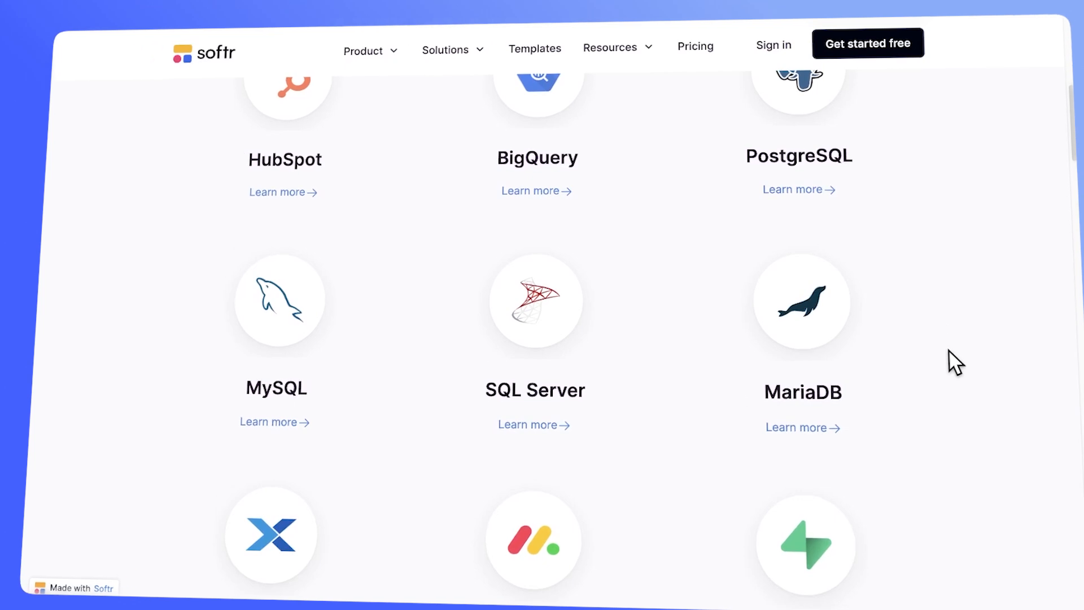
scroll(949, 356, "down", 3)
scroll(946, 378, "down", 4)
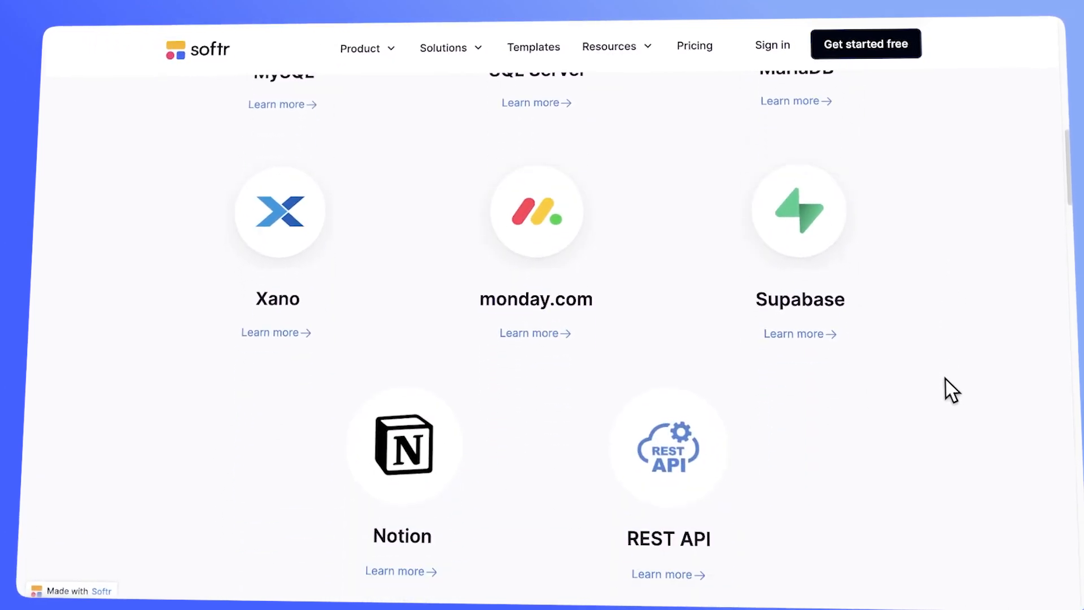
scroll(959, 411, "down", 5)
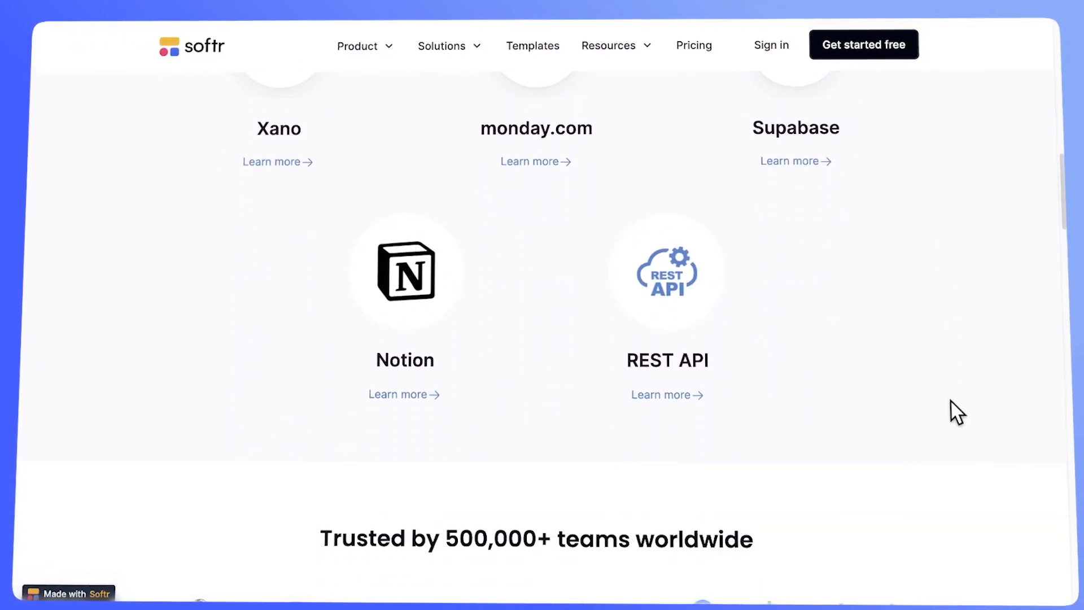
scroll(949, 401, "down", 3)
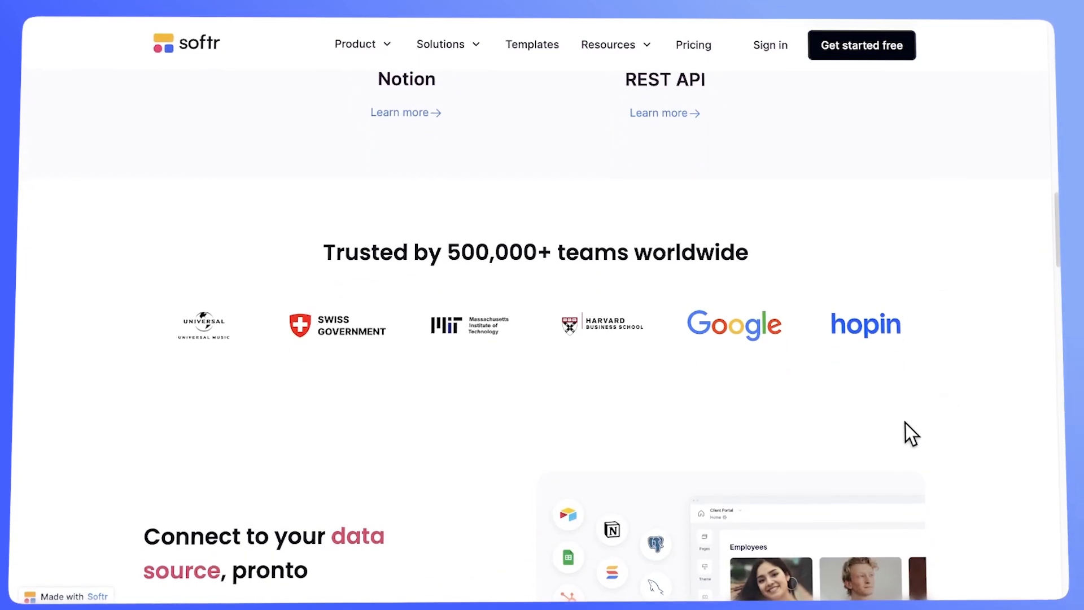
scroll(906, 424, "down", 2)
scroll(615, 463, "down", 3)
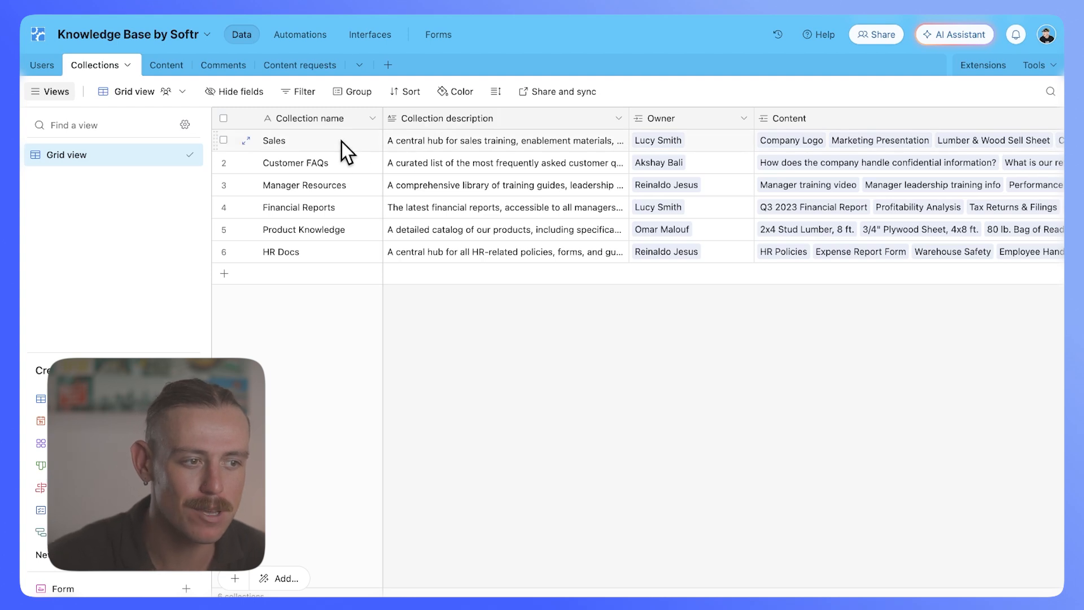
Check the Collections table in Airtable, and open the Customer FAQs page in the Softr editor.
left_click(343, 172)
left_click(342, 165)
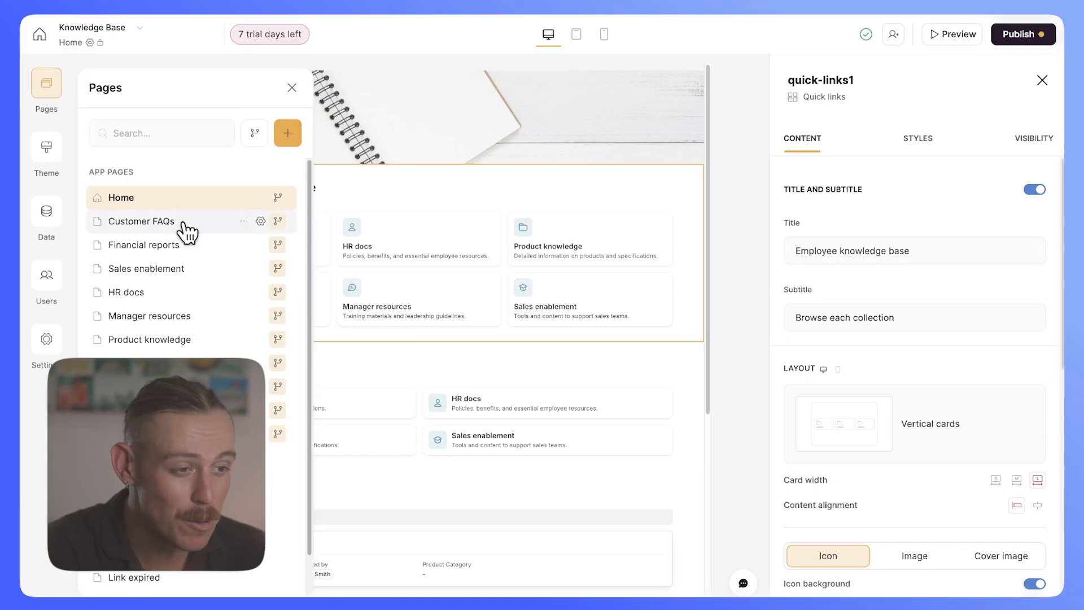
left_click(183, 224)
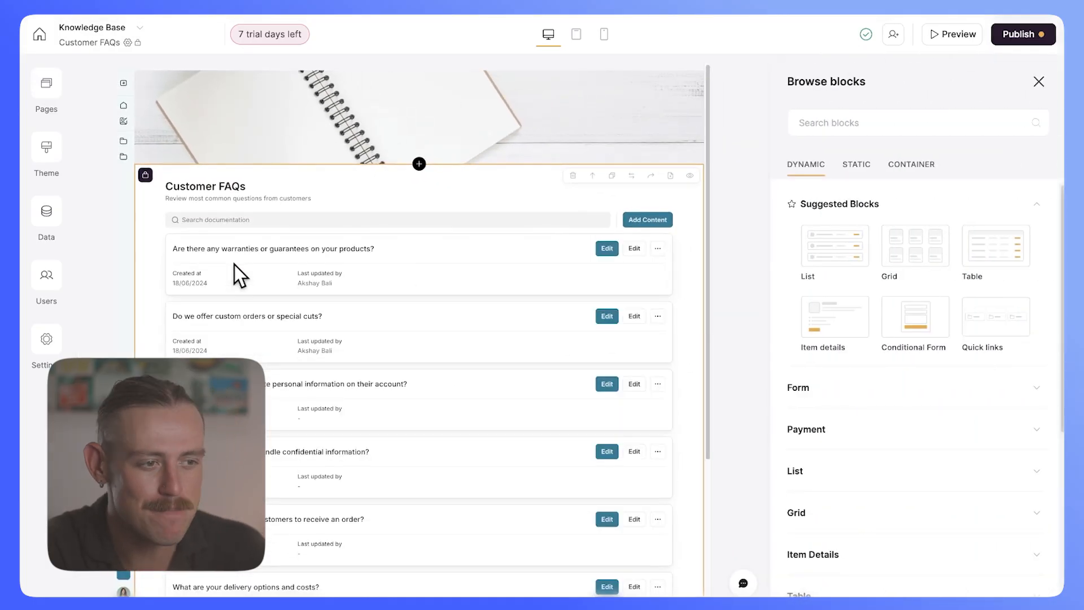
Preview the Customer FAQs page and open the Request a resource form from the preview.
mouse_move(897, 276)
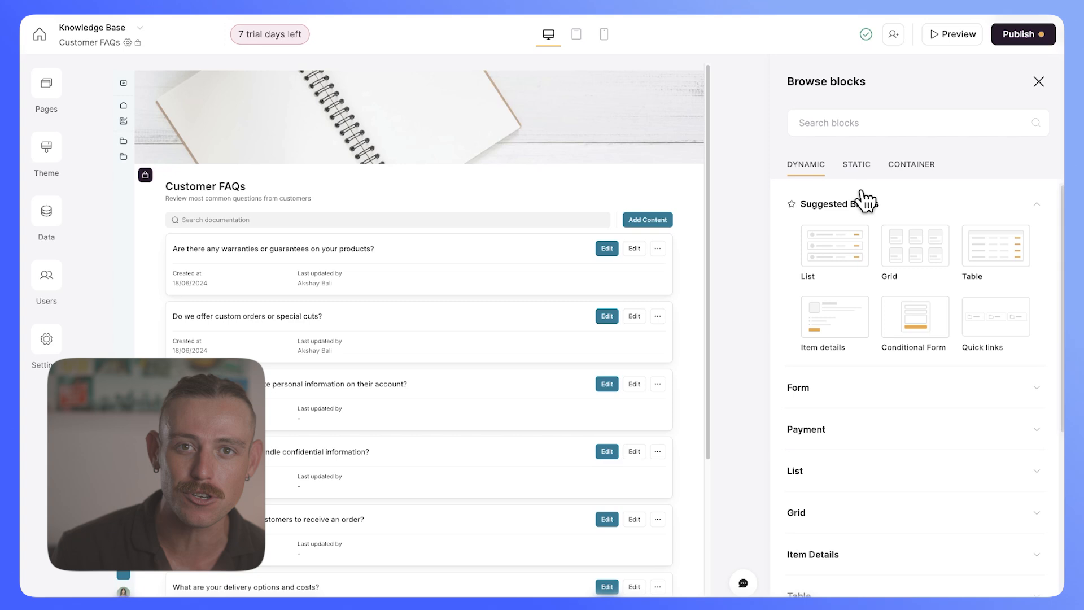
left_click(946, 36)
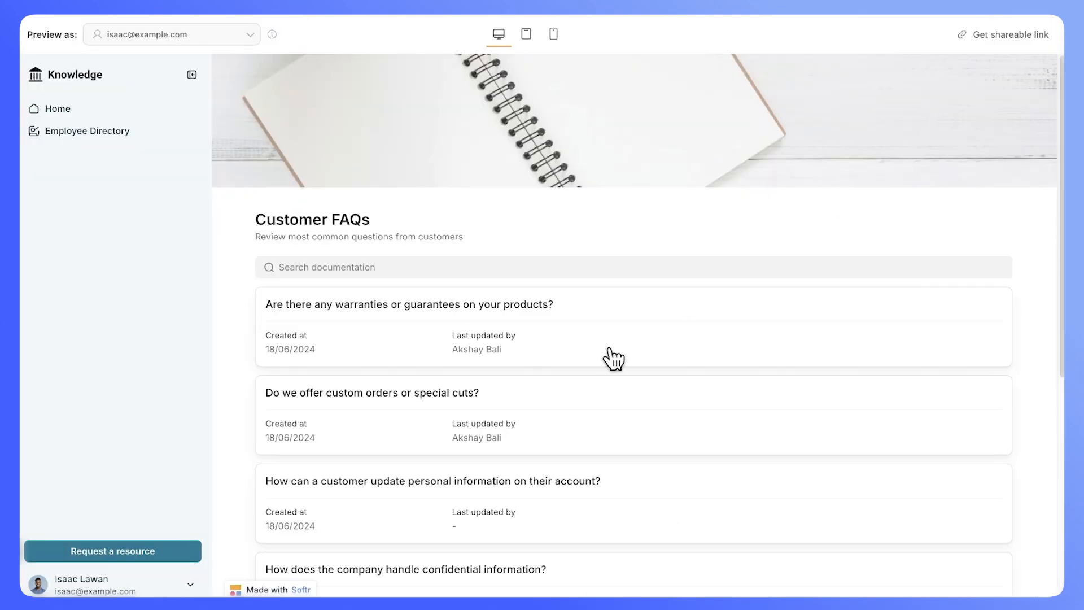
left_click(140, 594)
left_click(98, 556)
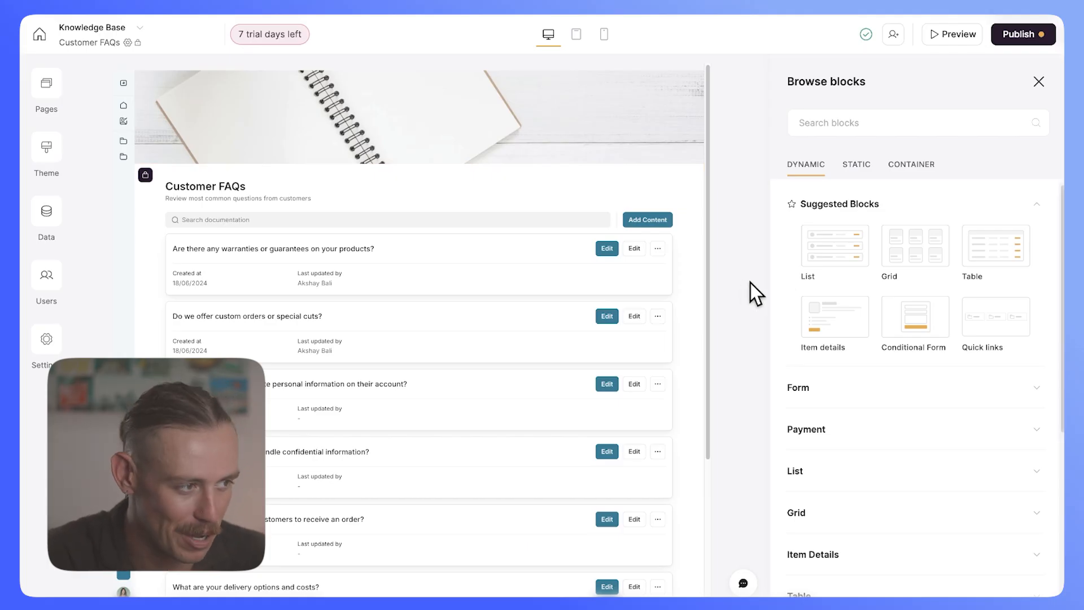
Open the Request a Resource page in the editor and check the Airtable base options for its form's response destination.
left_click(49, 88)
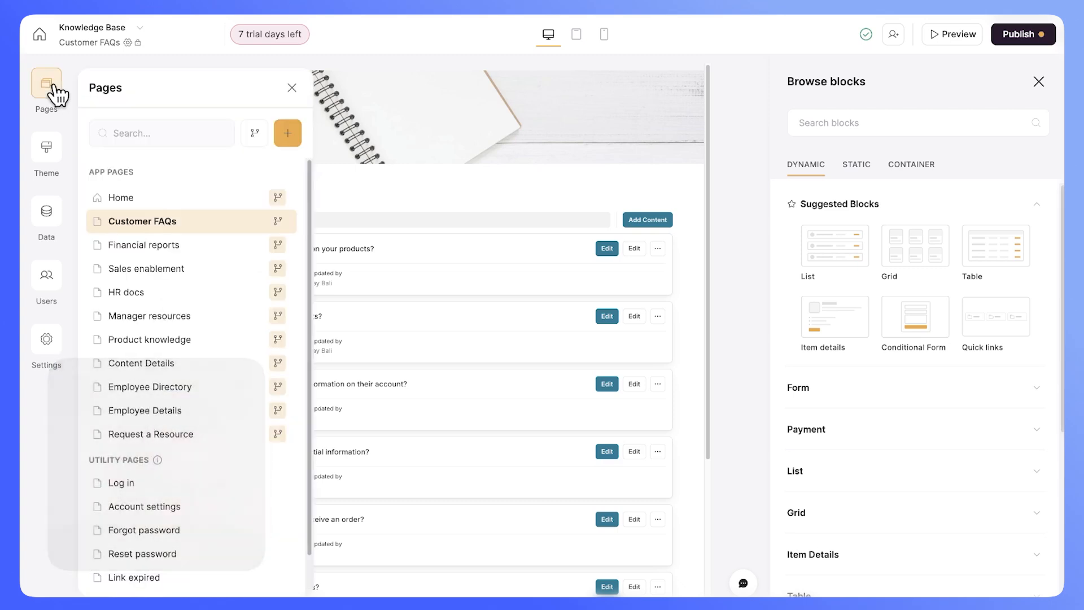
scroll(169, 350, "down", 1)
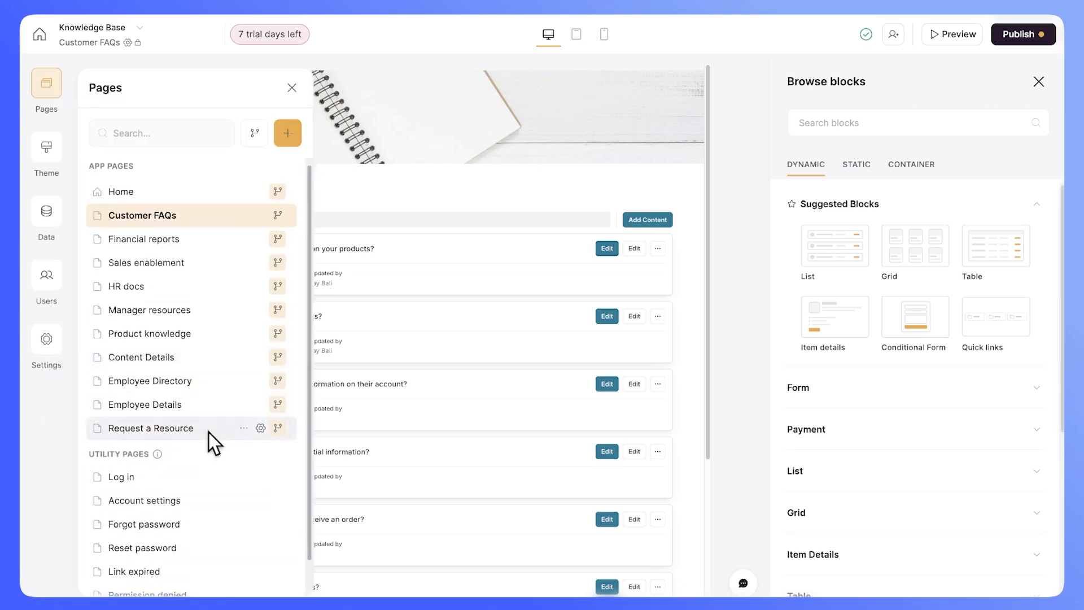
left_click(169, 428)
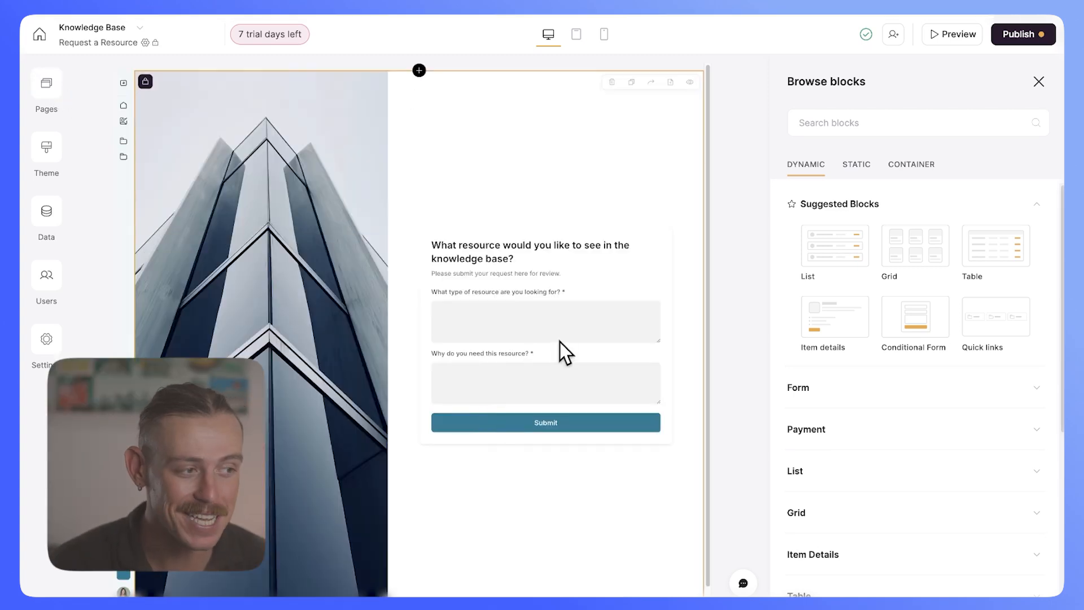
left_click(560, 342)
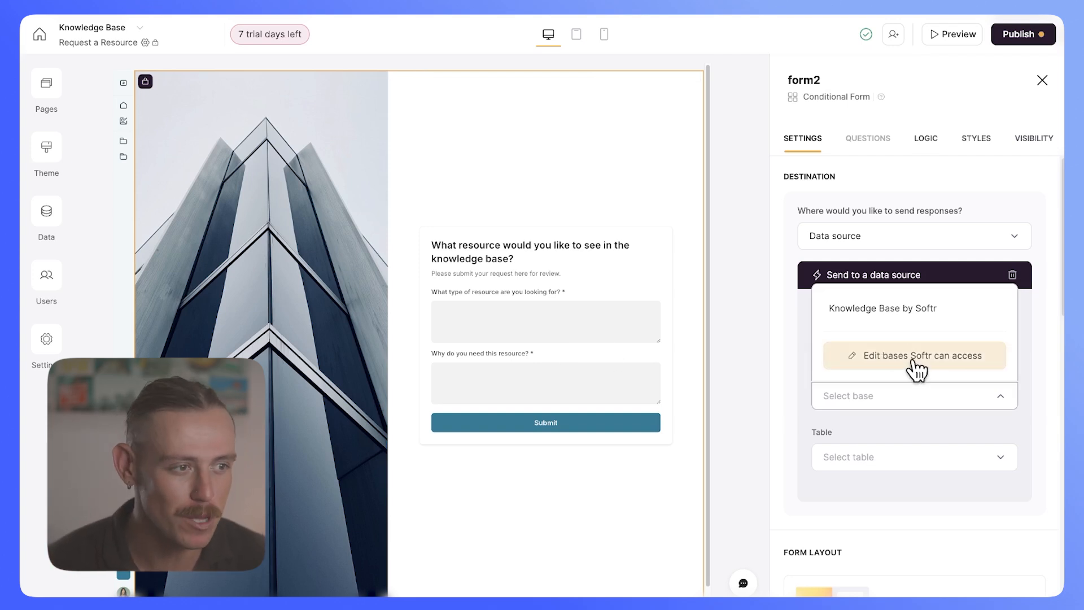
left_click(757, 315)
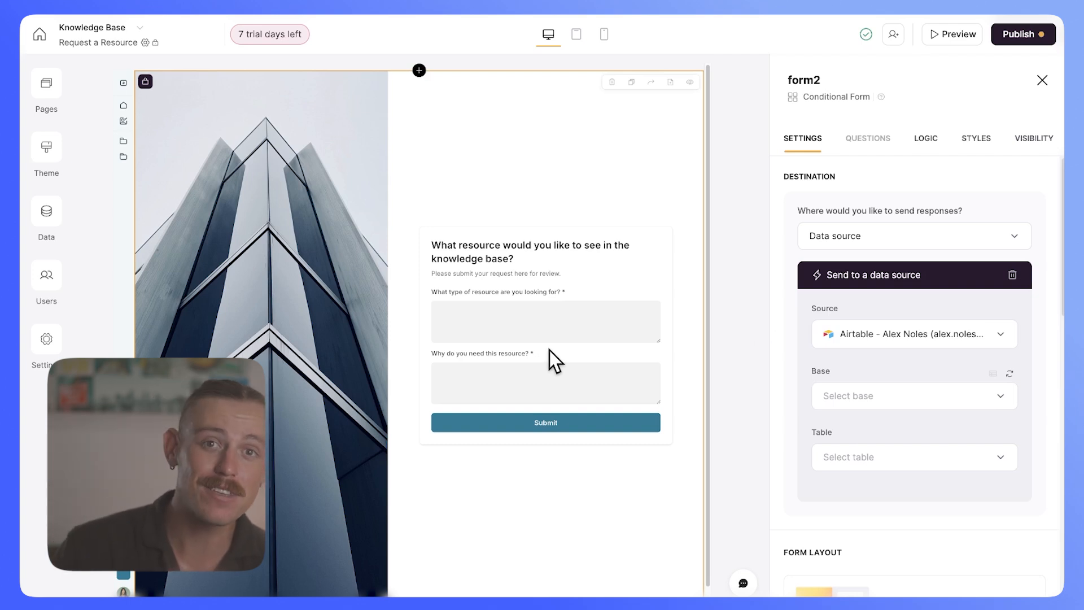
left_click(970, 402)
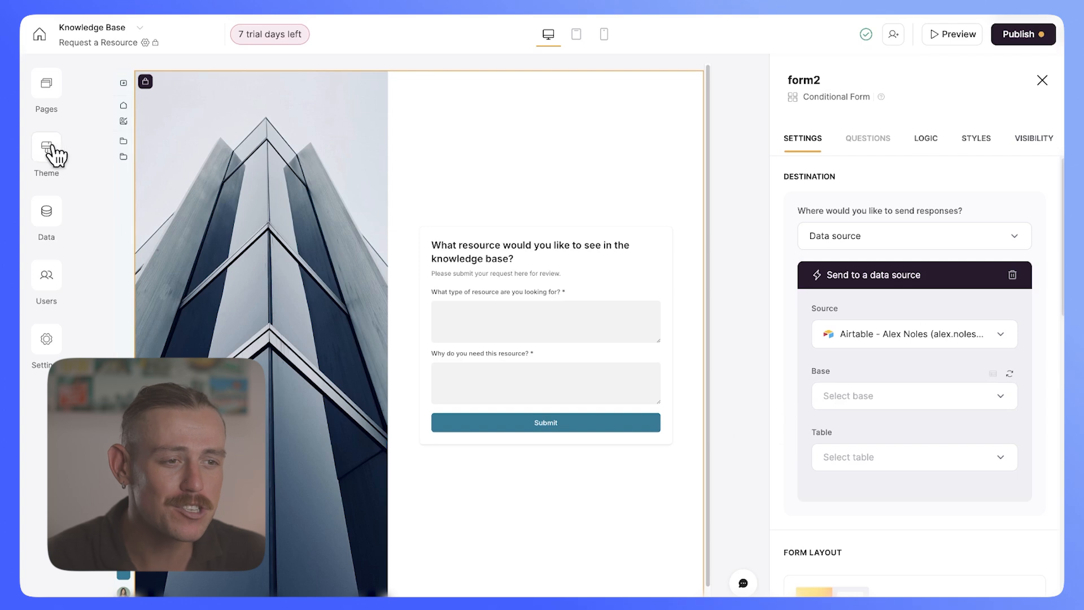
Review the app theme's fonts, colors, app styles and advanced settings, leaving the theme without changes.
left_click(48, 149)
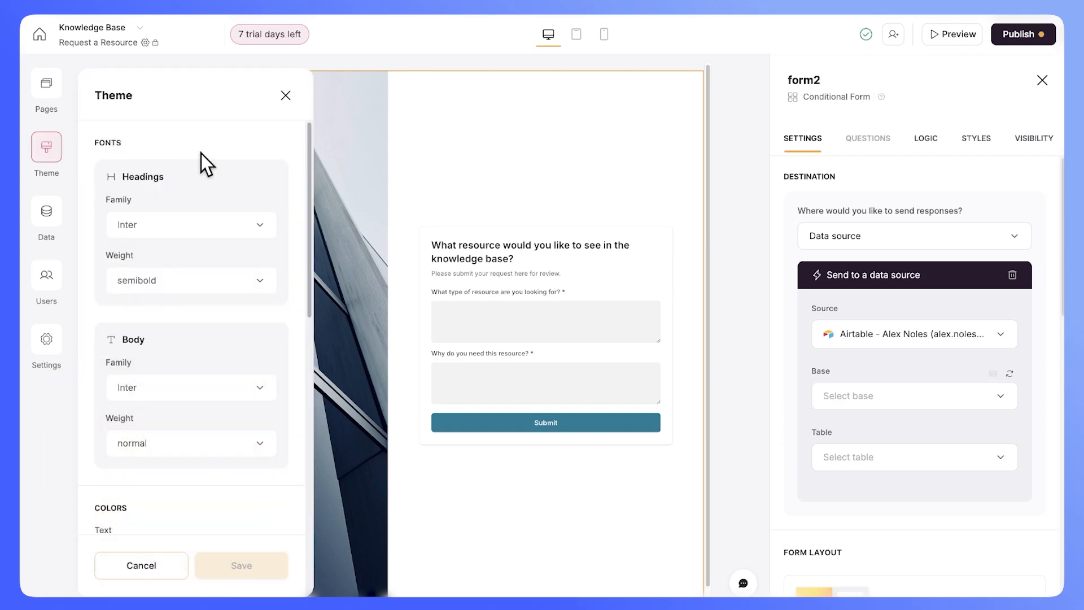
scroll(203, 181, "down", 5)
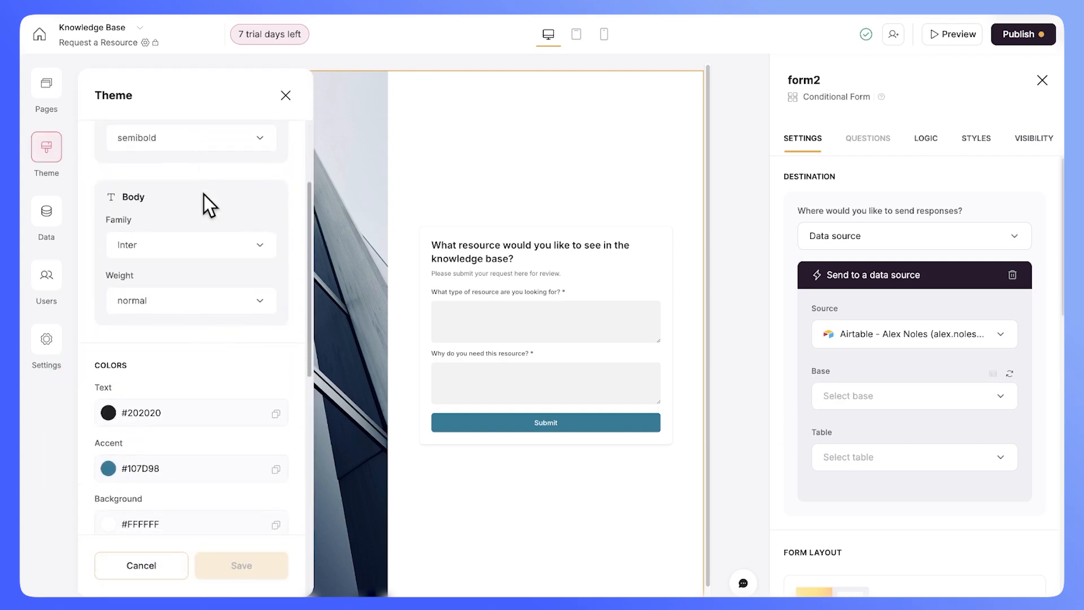
scroll(215, 273, "down", 5)
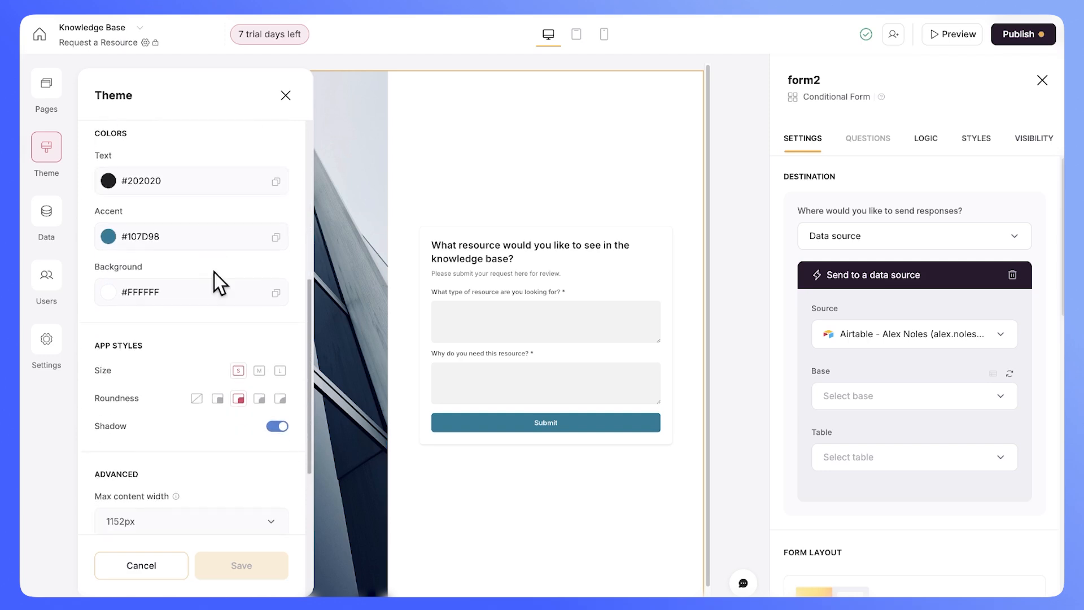
left_click(723, 312)
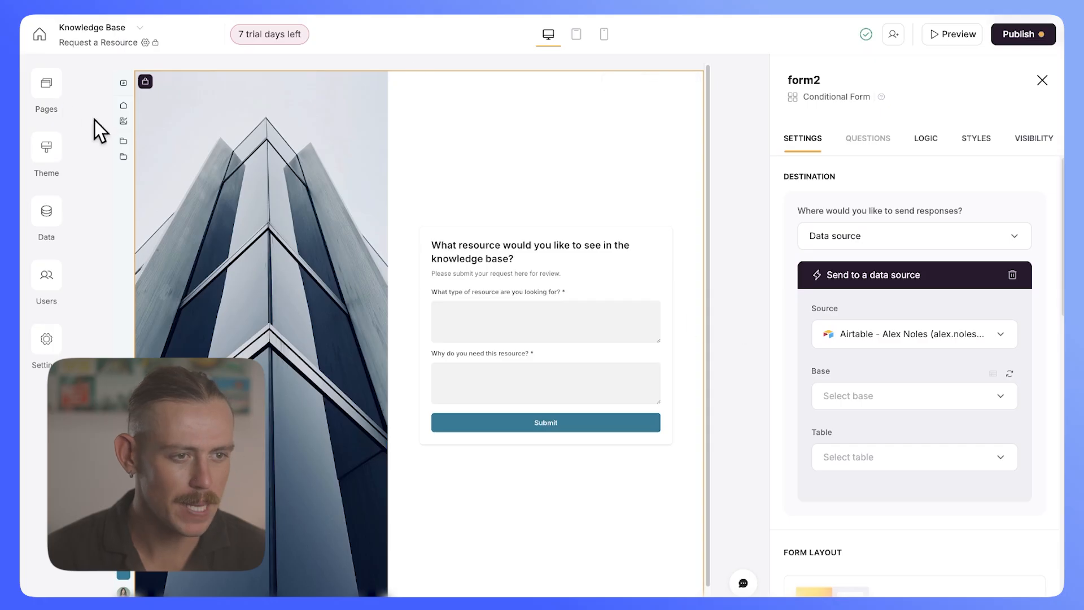
Add a new page named Dummy Page to the app.
left_click(47, 85)
left_click(288, 136)
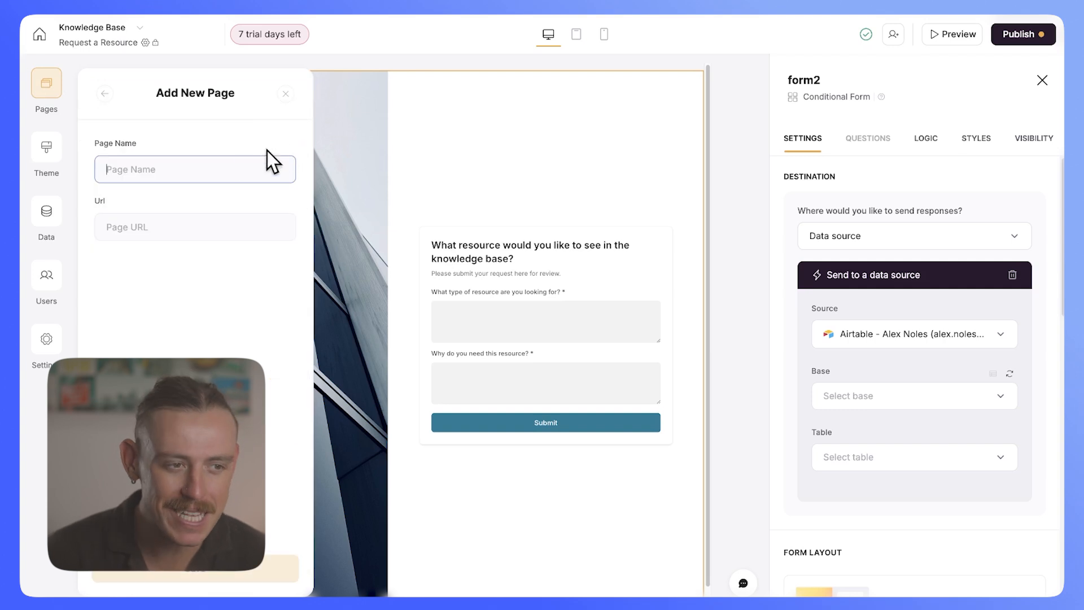
type("Dumm")
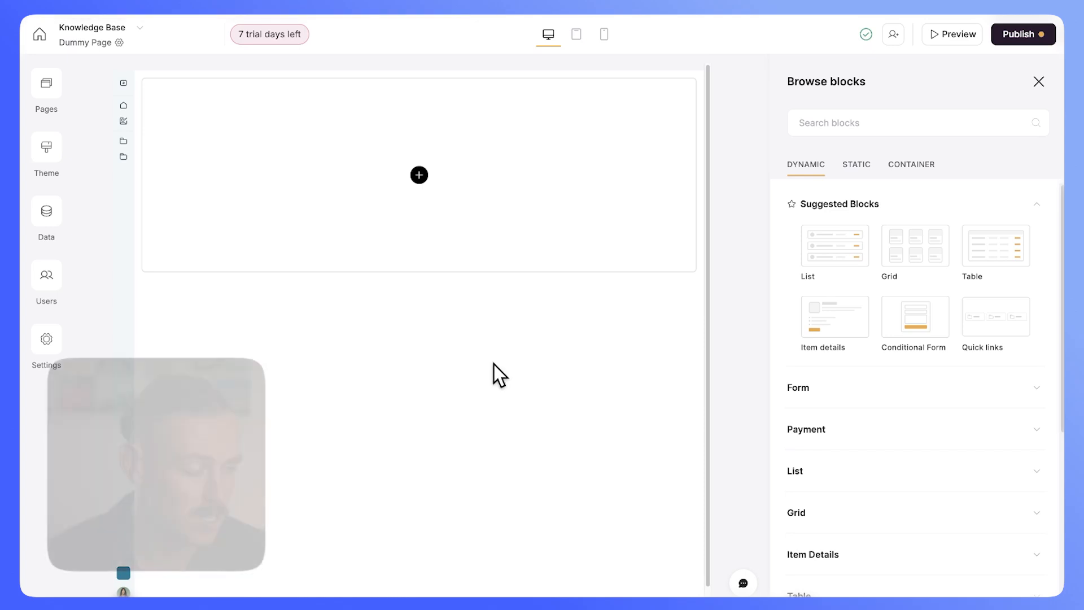
Browse the container blocks available for Dummy Page.
left_click(925, 165)
scroll(904, 271, "down", 1)
mouse_move(859, 261)
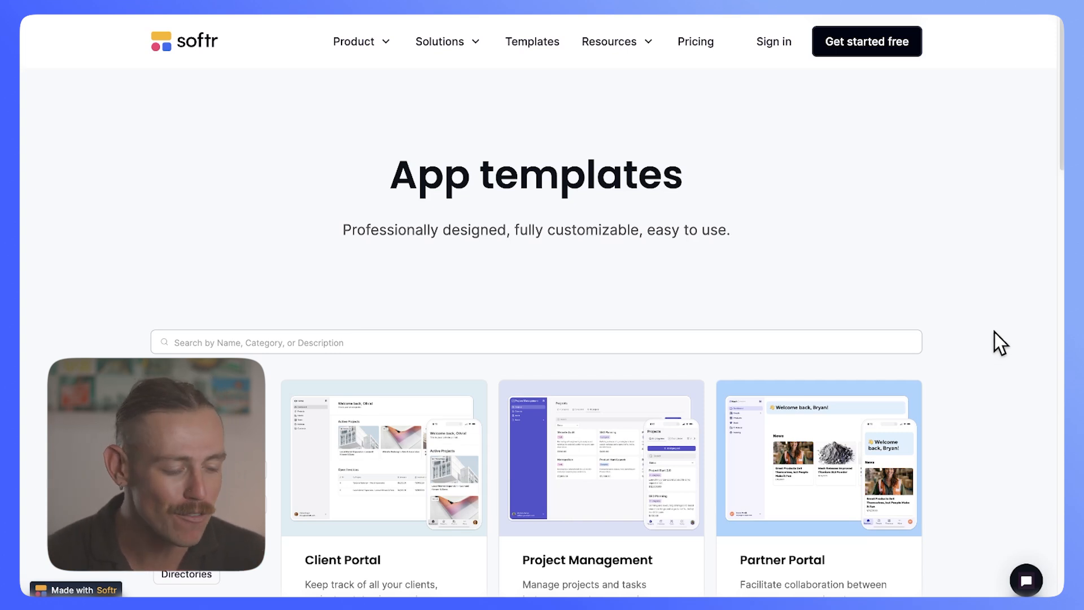
Browse the app templates on the Softr website and open the Client Portal template's details.
scroll(994, 332, "down", 3)
scroll(1000, 343, "down", 3)
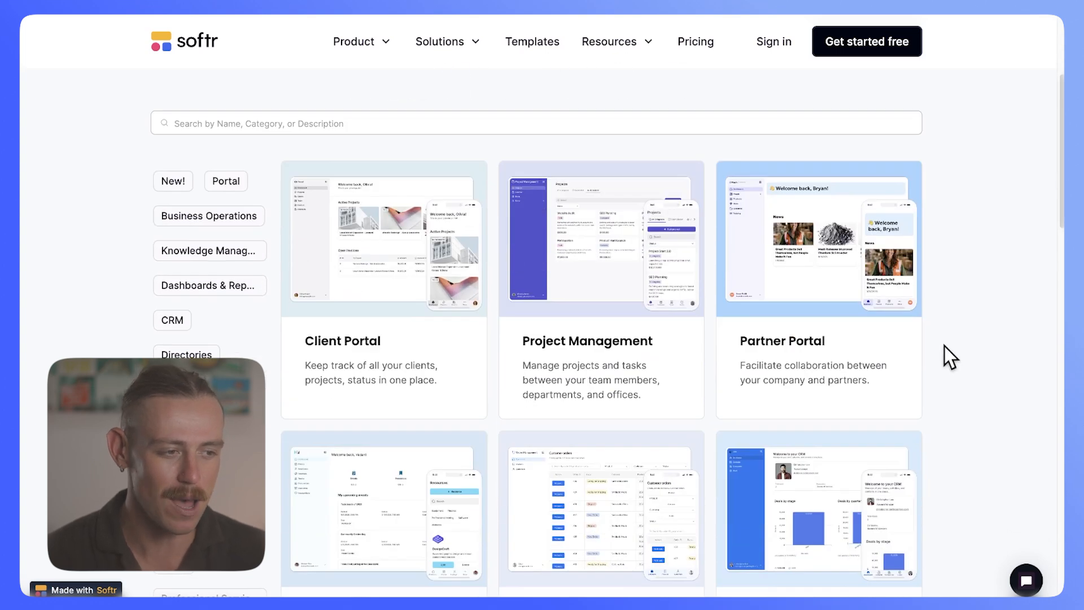
left_click(399, 278)
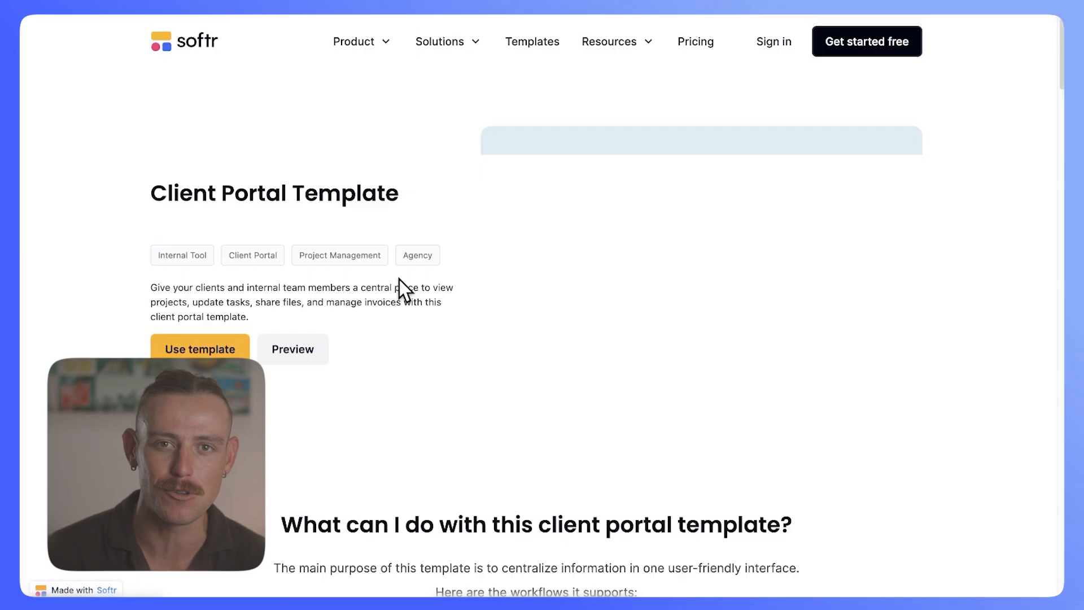